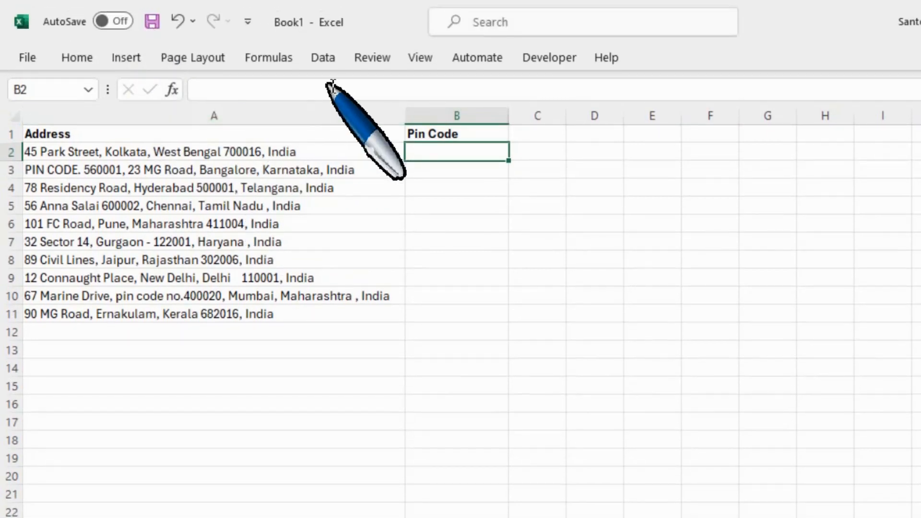
{"action": "left_click", "coordinate": [323, 59]}
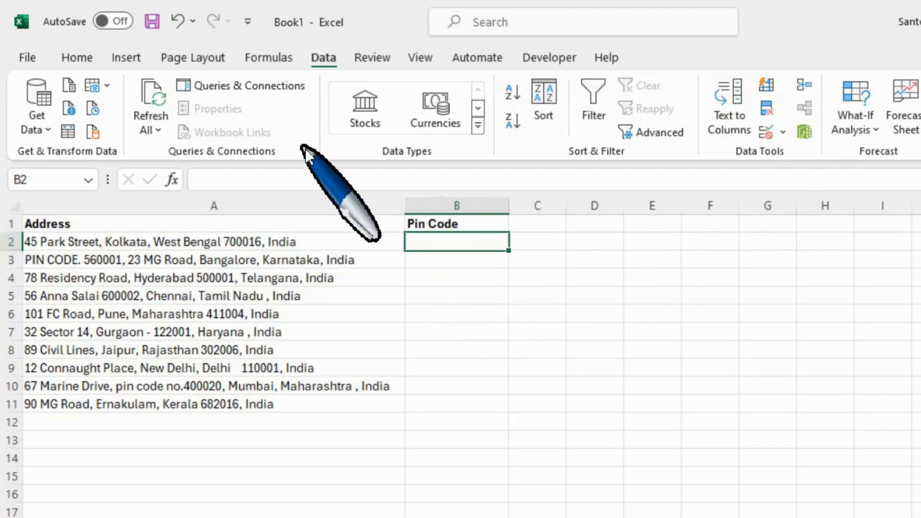
{"action": "double_click", "coordinate": [90, 58]}
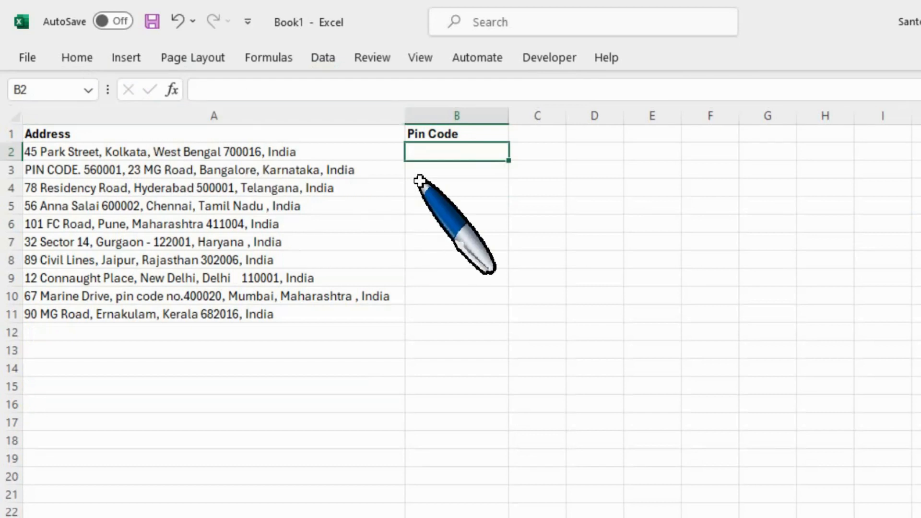
Step: Copy only the six-digit pin code out of the address text in cell A2
{"action": "left_click", "coordinate": [301, 153]}
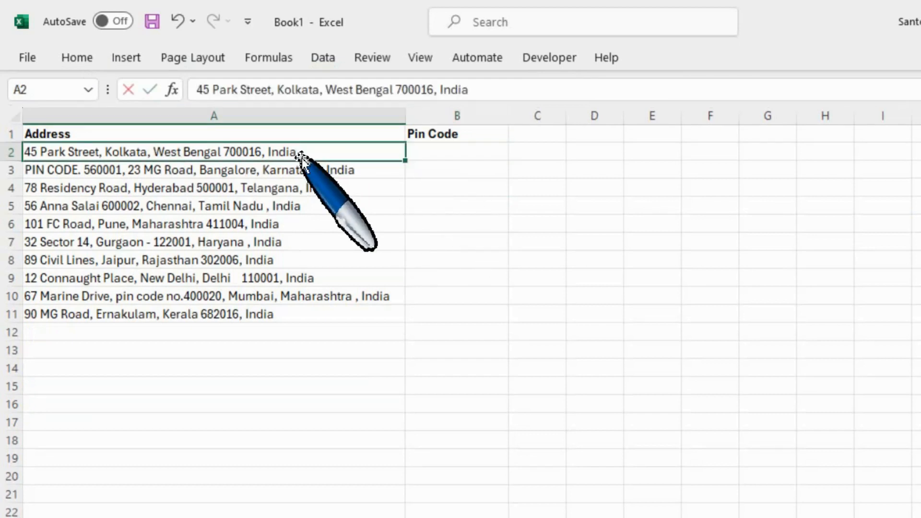
{"action": "double_click", "coordinate": [301, 153]}
{"action": "key", "text": "Left"}
{"action": "key", "text": "Left"}
{"action": "key", "text": "Left"}
{"action": "key", "text": "Left"}
{"action": "key", "text": "Left"}
{"action": "key", "text": "Left"}
{"action": "key", "text": "Left"}
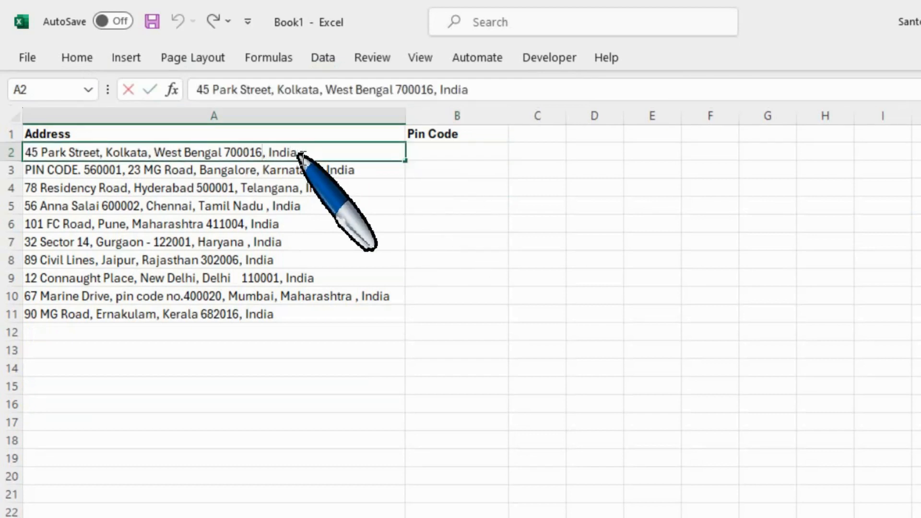
{"action": "key", "text": "ctrl+shift+Left"}
{"action": "key", "text": "ctrl+c"}
{"action": "key", "text": "Escape"}
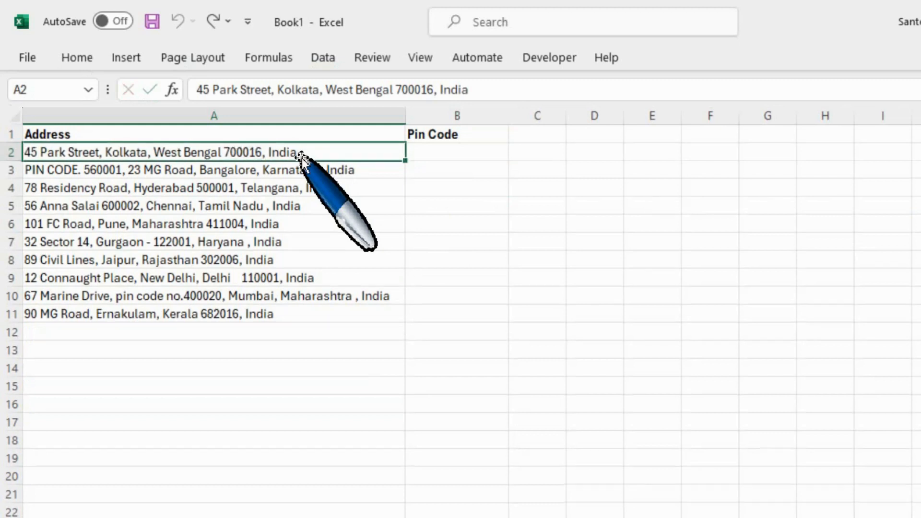
Step: Paste the copied pin code into B2 and use Flash Fill for the rest of the Pin Code column
{"action": "key", "text": "Right"}
{"action": "key", "text": "F2"}
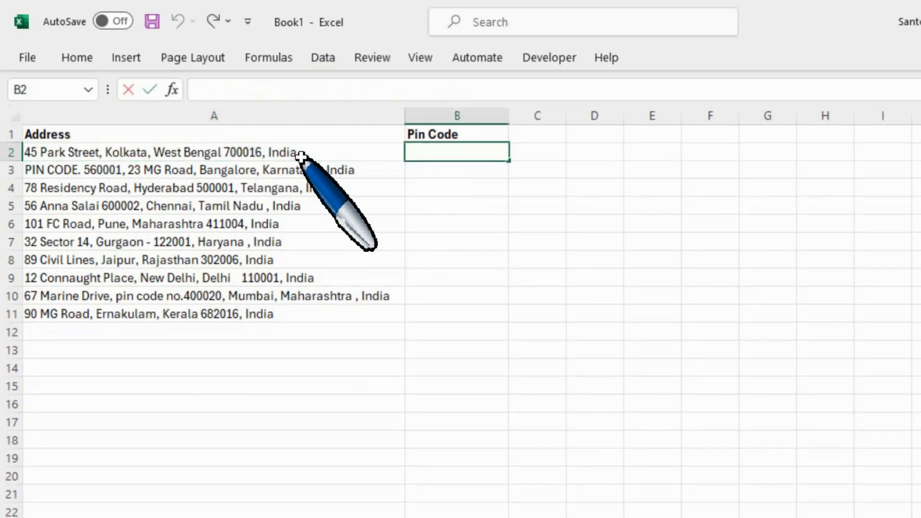
{"action": "key", "text": "ctrl+v"}
{"action": "key", "text": "Return"}
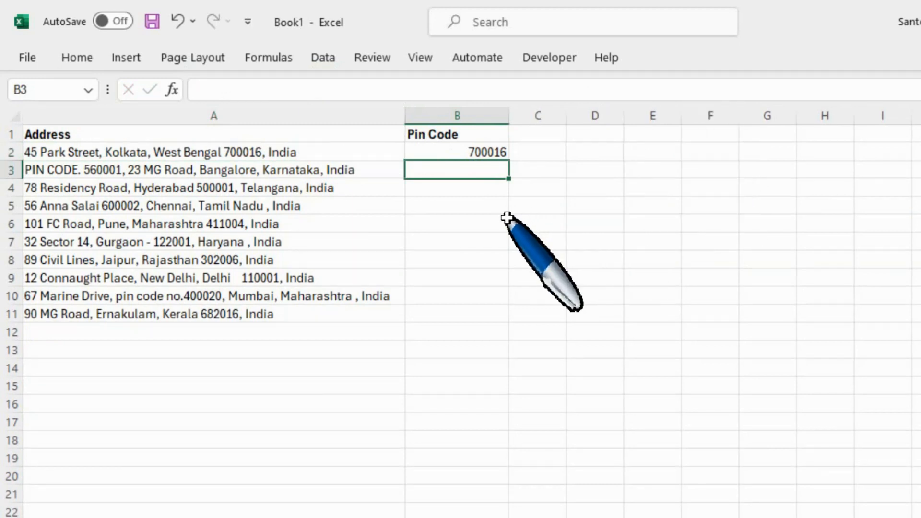
{"action": "key", "text": "ctrl+e"}
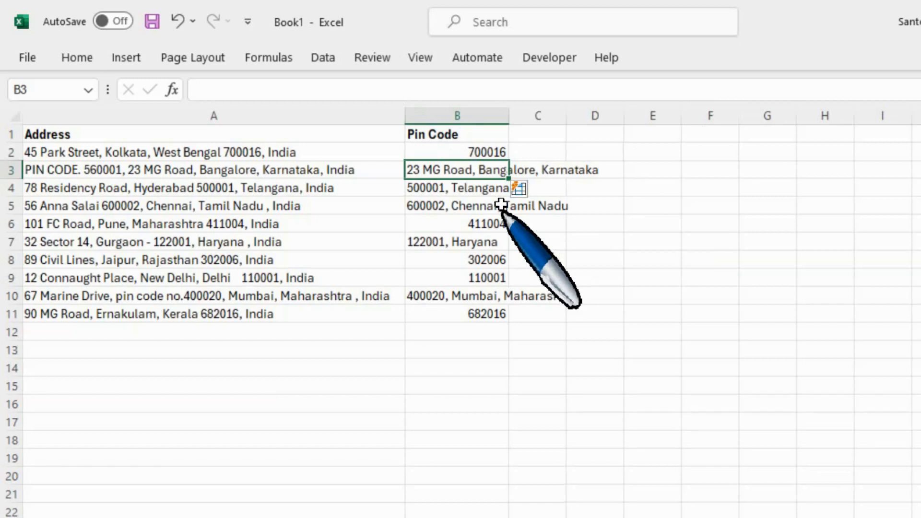
Step: Widen column B and clear the contents of B2:B11, leaving B2 selected
{"action": "left_click_drag", "start_coordinate": [510, 117], "coordinate": [611, 117]}
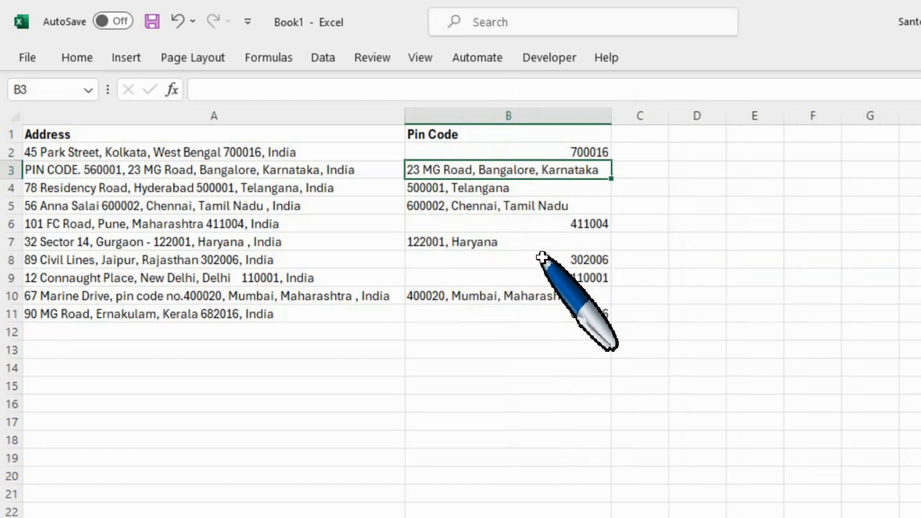
{"action": "key", "text": "Up"}
{"action": "key", "text": "ctrl+shift+Down"}
{"action": "key", "text": "Delete"}
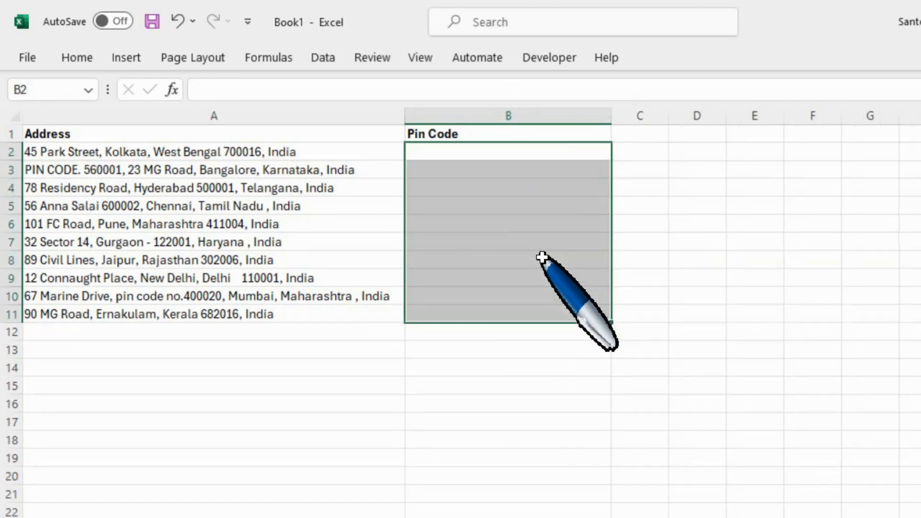
{"action": "key", "text": "Up"}
{"action": "key", "text": "Down"}
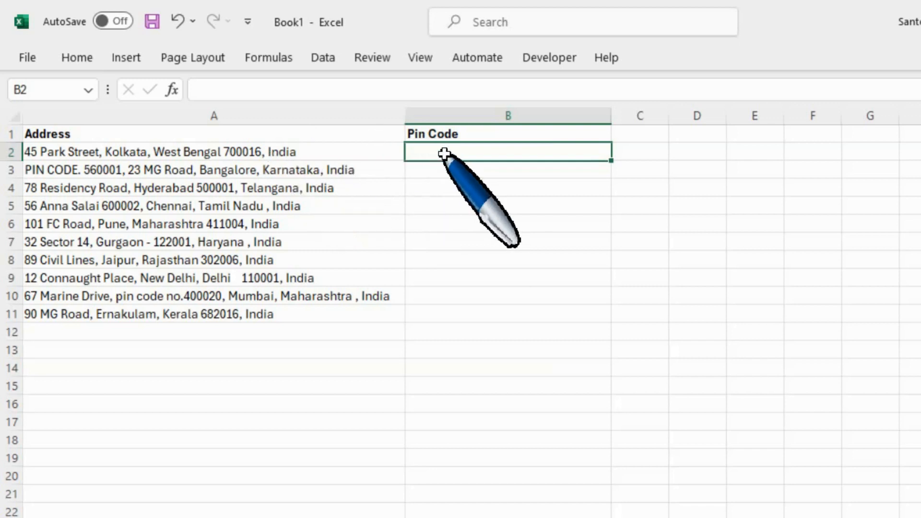
Step: Enter the formula =LEN(A2) in cell B2 to count the characters of the first address
{"action": "type", "text": "="}
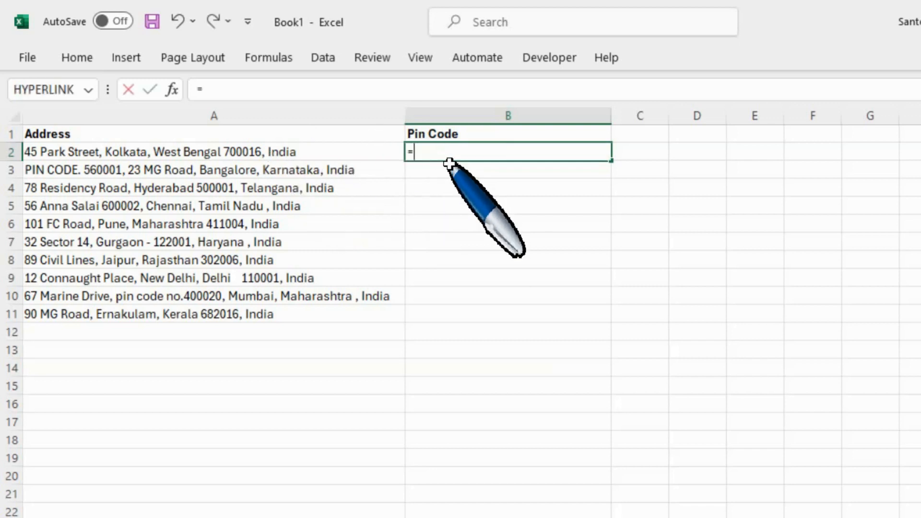
{"action": "type", "text": "len"}
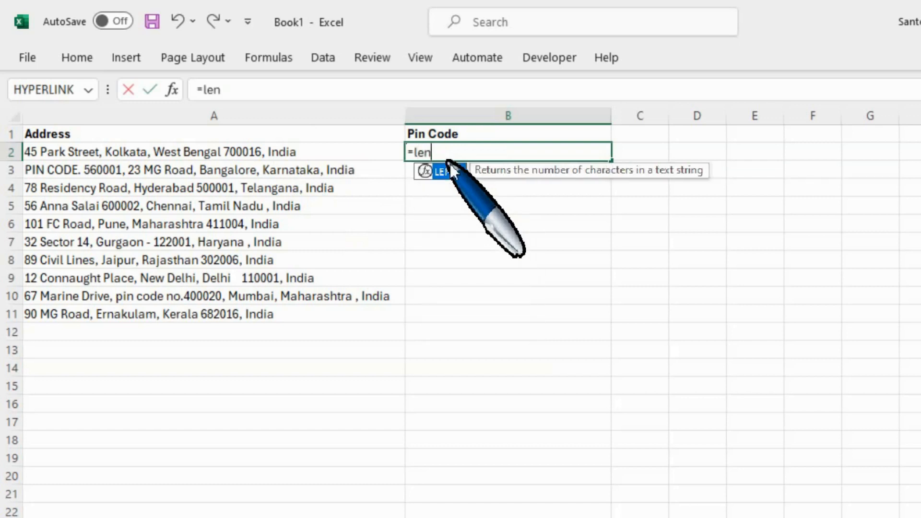
{"action": "double_click", "coordinate": [451, 165]}
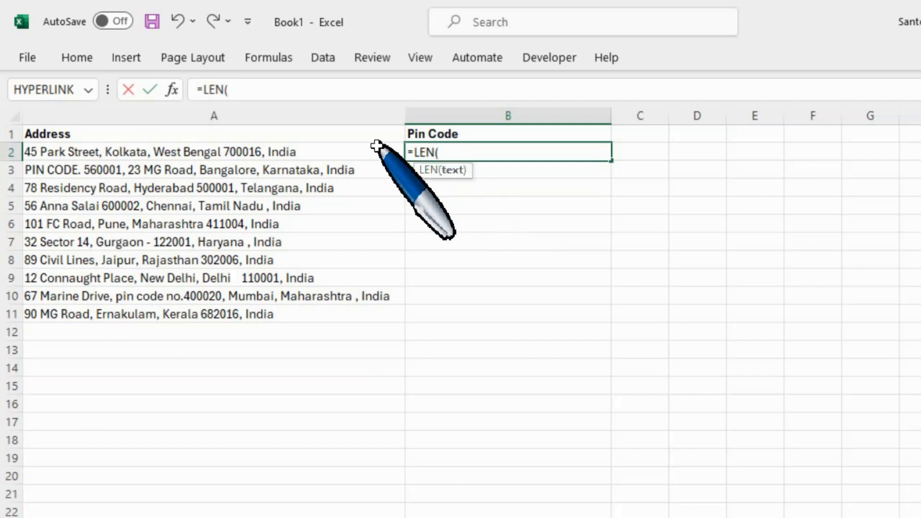
{"action": "left_click", "coordinate": [335, 148]}
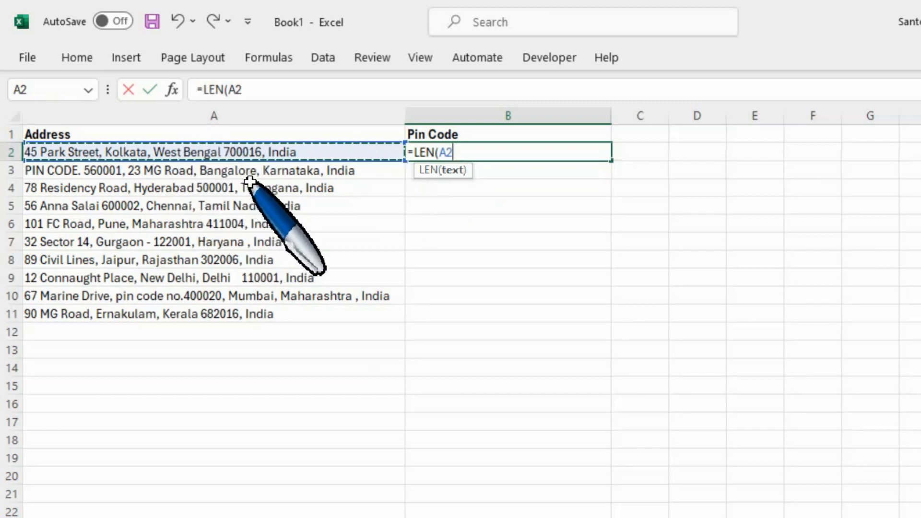
{"action": "type", "text": ")"}
{"action": "key", "text": "Return"}
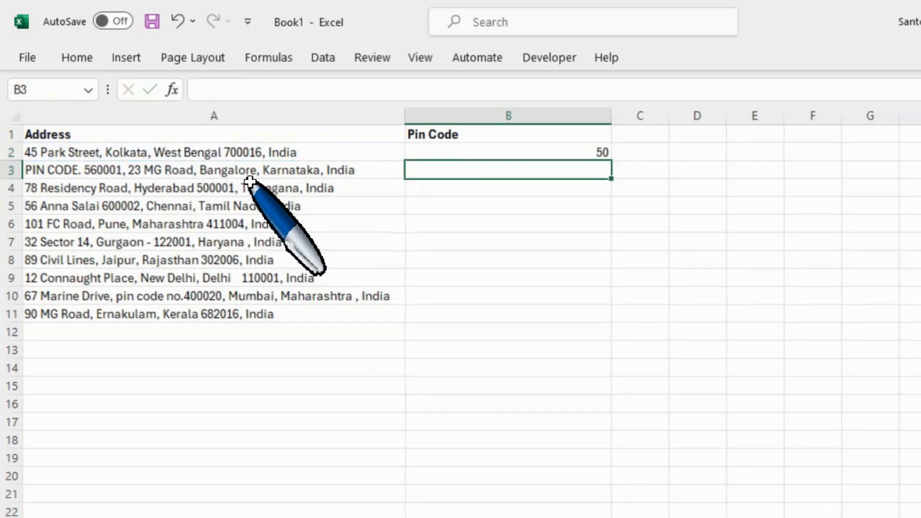
Step: Try the LEN formula on the second address by copying B2 to B3, and clear B3 again
{"action": "left_click", "coordinate": [598, 153]}
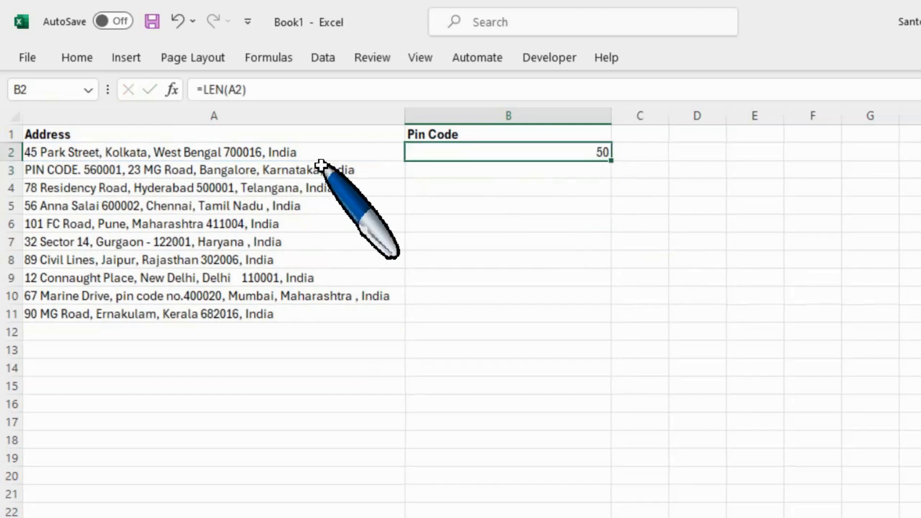
{"action": "key", "text": "ctrl+c"}
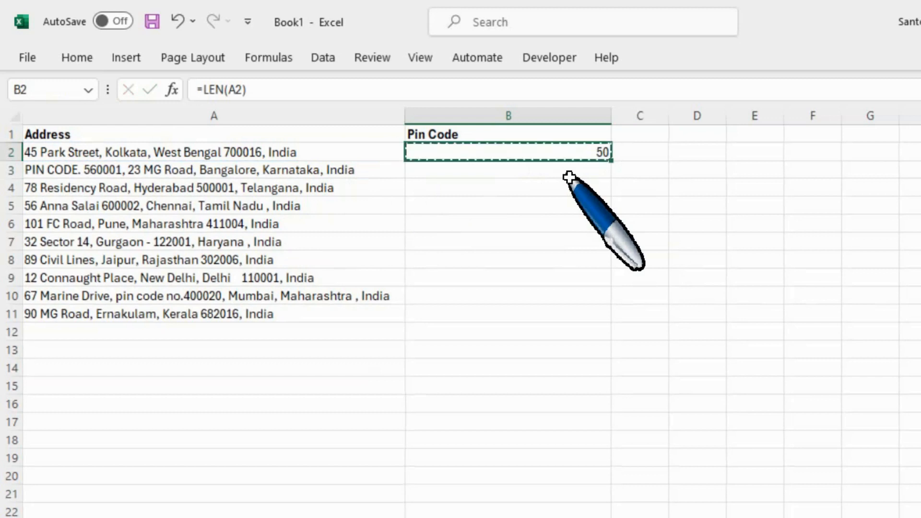
{"action": "left_click", "coordinate": [569, 177]}
{"action": "key", "text": "ctrl+v"}
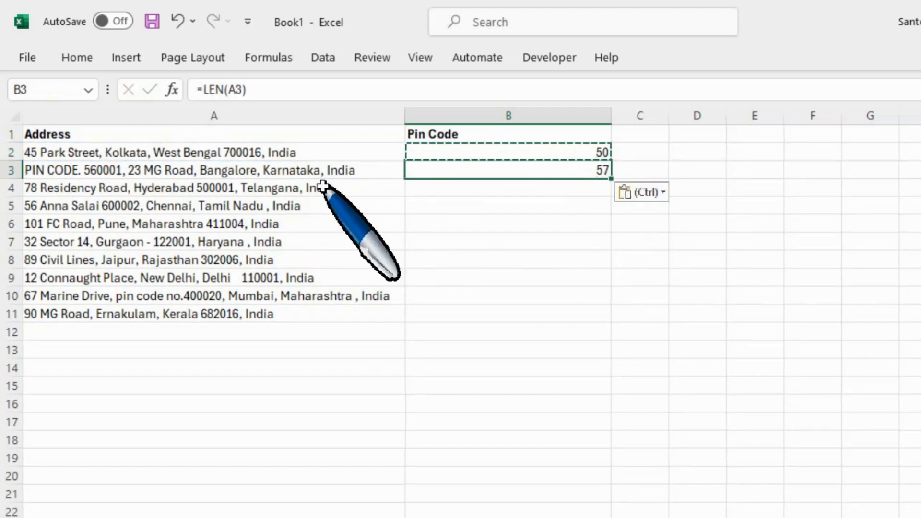
{"action": "key", "text": "Delete"}
Step: Wrap the LEN formula in B2 in a SEQUENCE function so that it reads =SEQUENCE(LEN(A2))
{"action": "key", "text": "Up"}
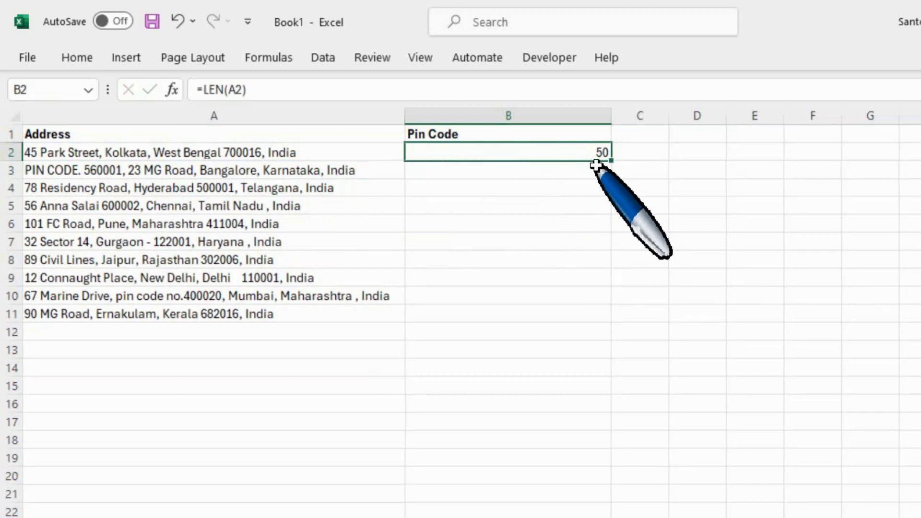
{"action": "key", "text": "F2"}
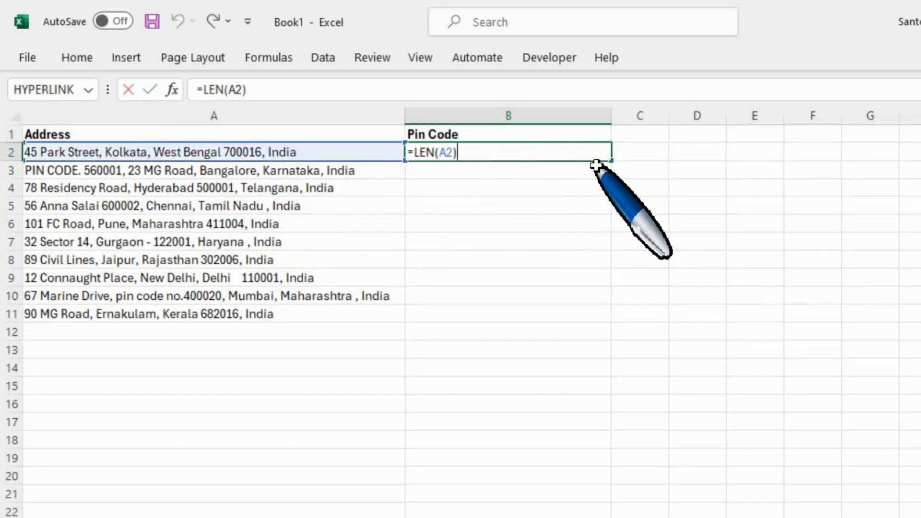
{"action": "left_click", "coordinate": [423, 152]}
{"action": "type", "text": "se"}
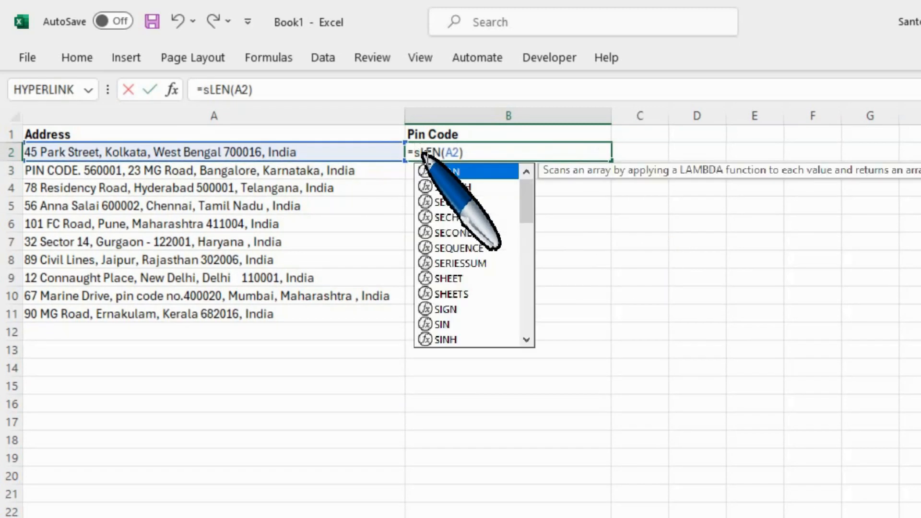
{"action": "type", "text": "q"}
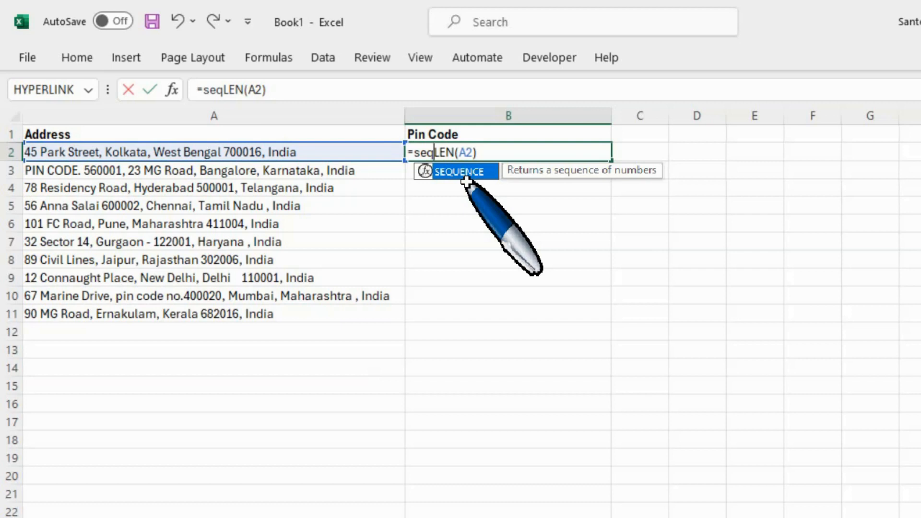
{"action": "double_click", "coordinate": [466, 173]}
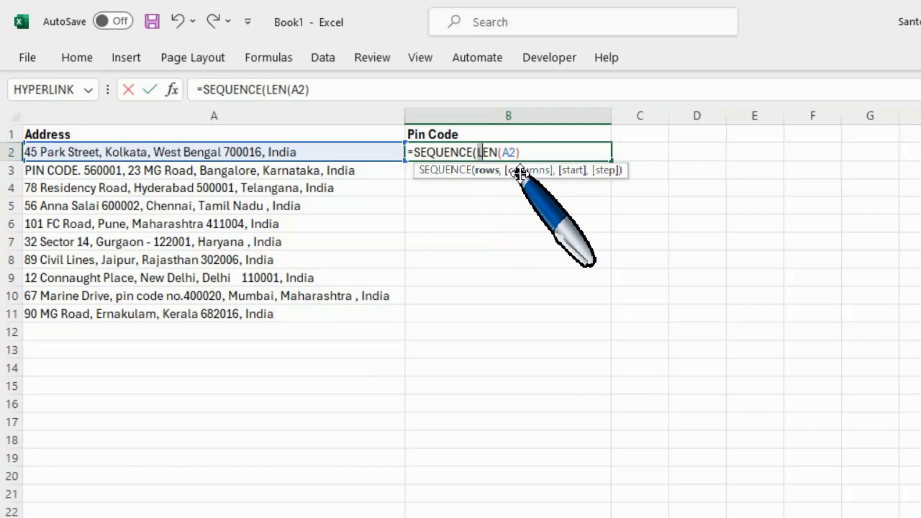
{"action": "key", "text": "shift+Right"}
{"action": "key", "text": "shift+Right"}
{"action": "key", "text": "shift+Right"}
{"action": "key", "text": "shift+Right"}
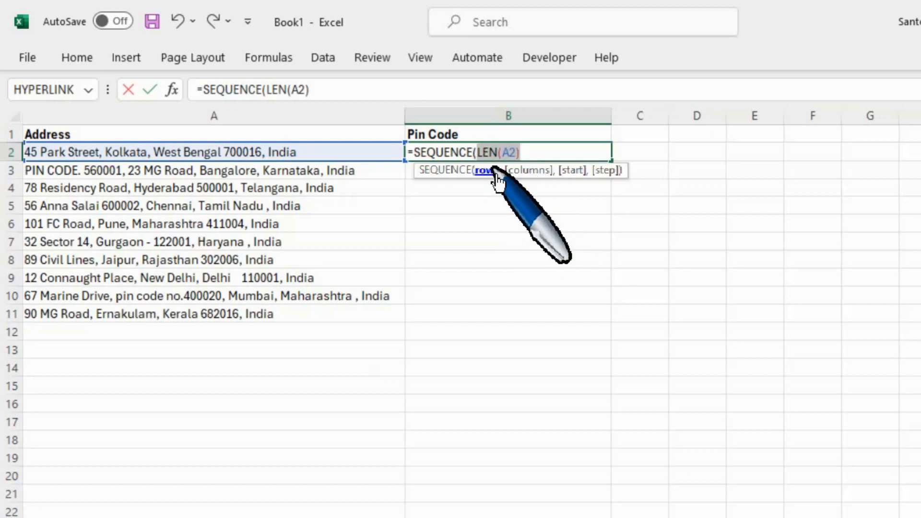
{"action": "left_click", "coordinate": [528, 152]}
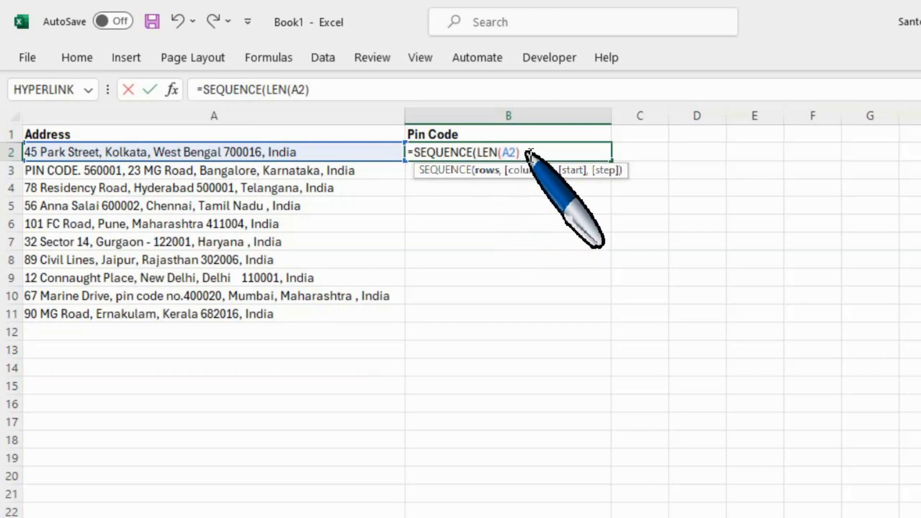
{"action": "type", "text": ")"}
{"action": "key", "text": "Return"}
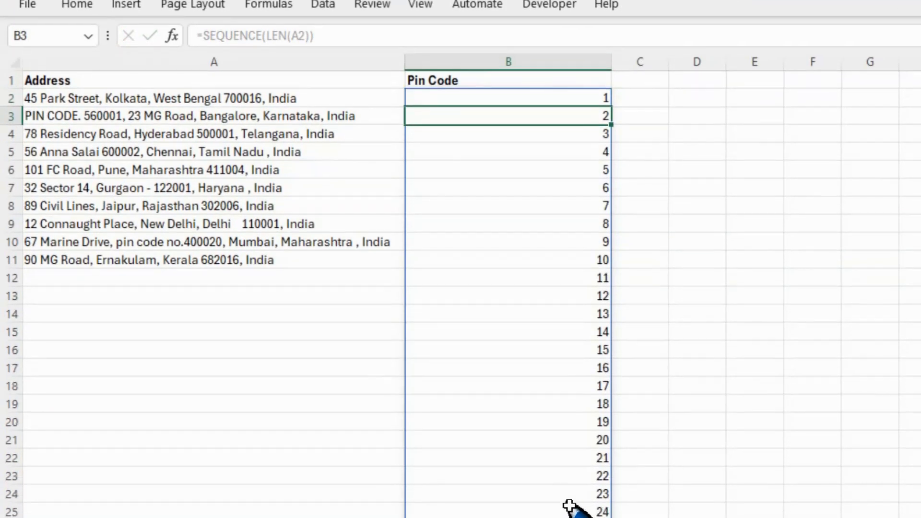
Step: Examine how far down column B the spilled number sequence runs, and return to the column header
{"action": "left_click", "coordinate": [533, 388]}
{"action": "key", "text": "ctrl+Down"}
{"action": "key", "text": "Down"}
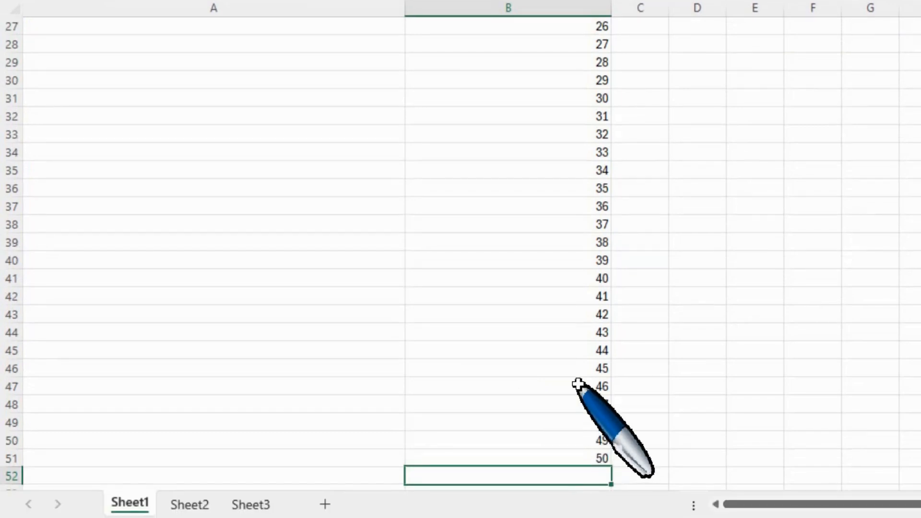
{"action": "key", "text": "ctrl+Up"}
{"action": "key", "text": "ctrl+Up"}
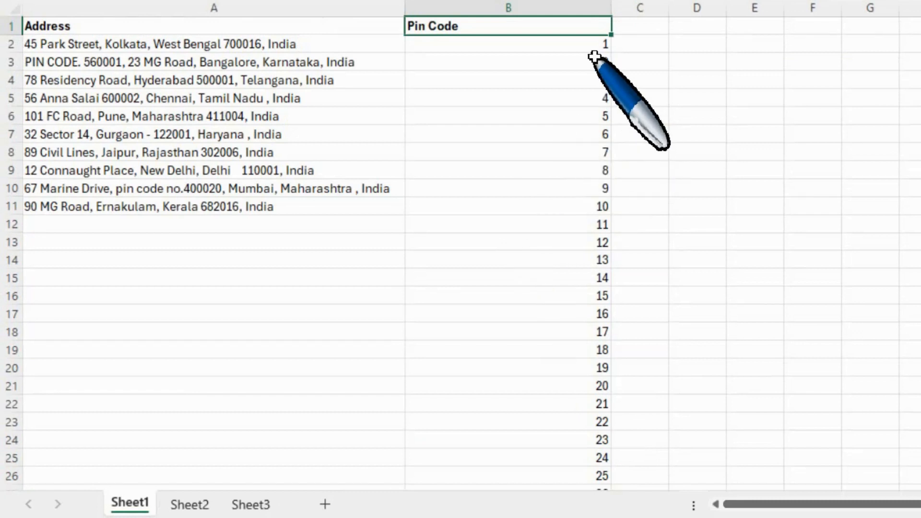
Step: Enter the example formula =SEQUENCE(5) in cell D3
{"action": "left_click", "coordinate": [688, 67]}
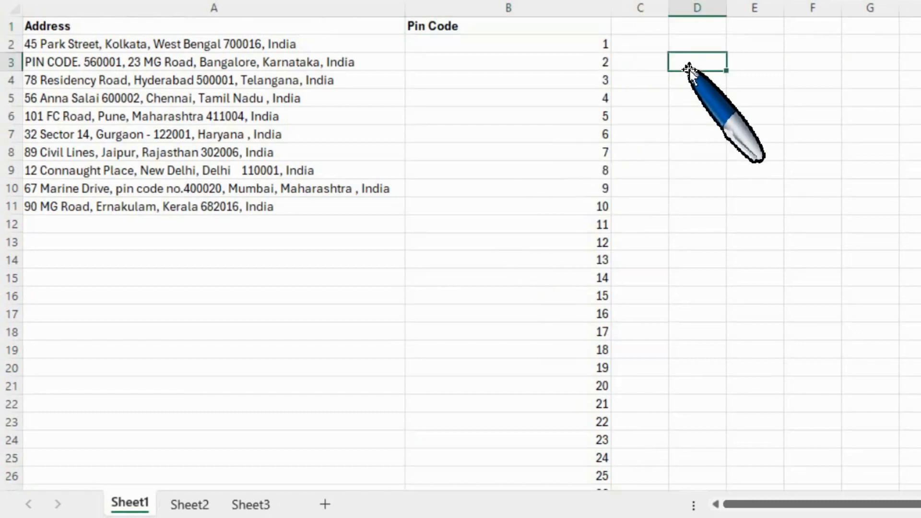
{"action": "key", "text": "Escape"}
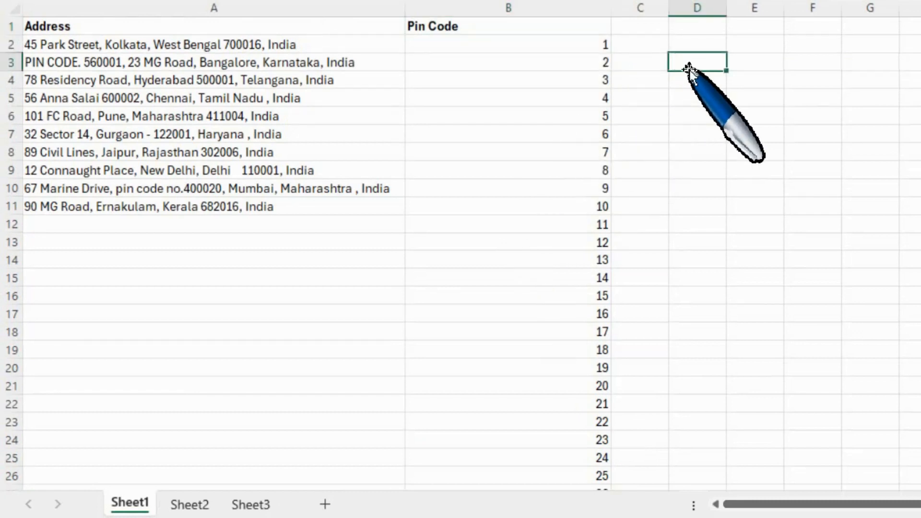
{"action": "type", "text": "=s"}
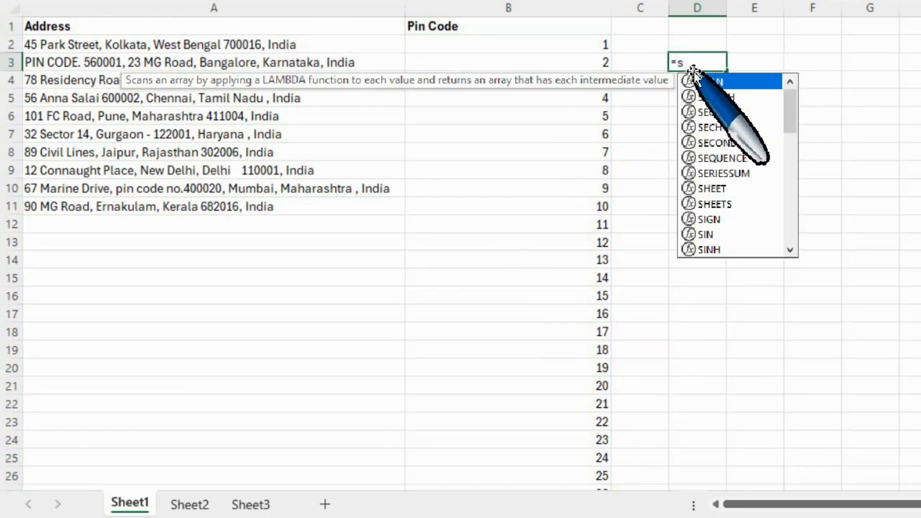
{"action": "type", "text": "eq"}
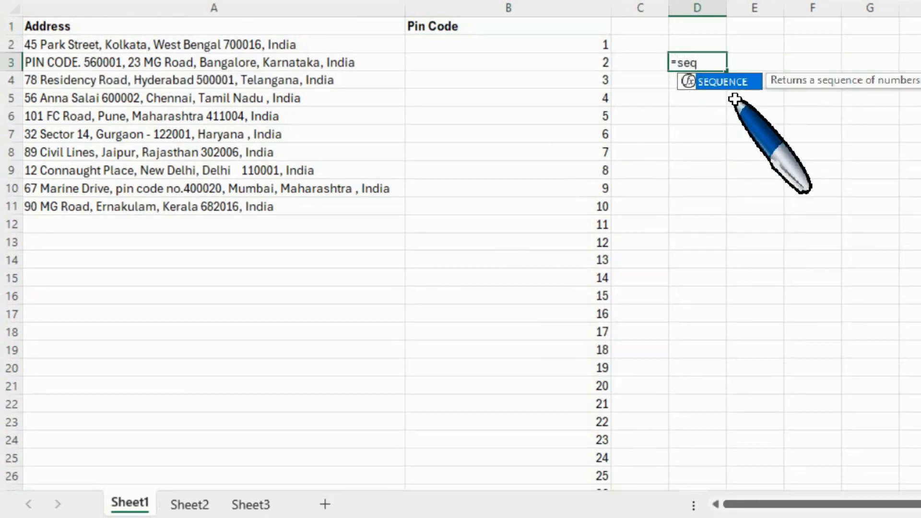
{"action": "double_click", "coordinate": [717, 81]}
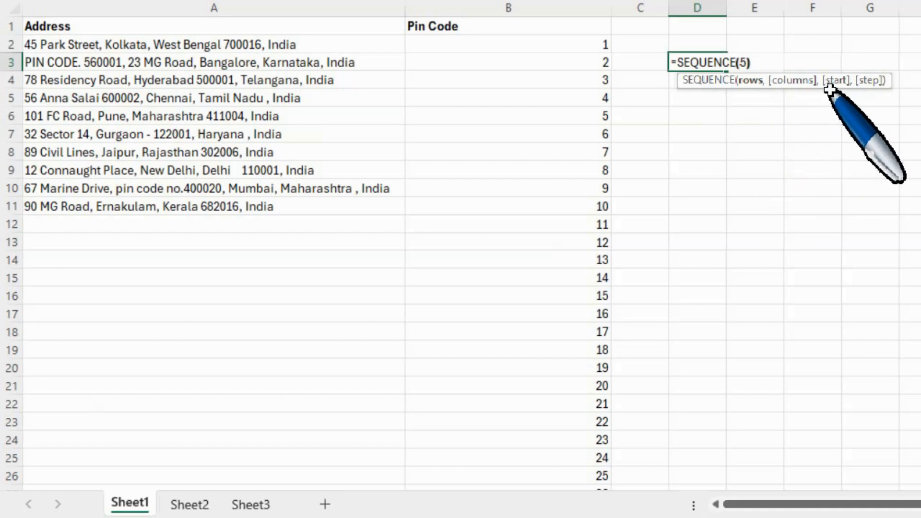
{"action": "key", "text": "Return"}
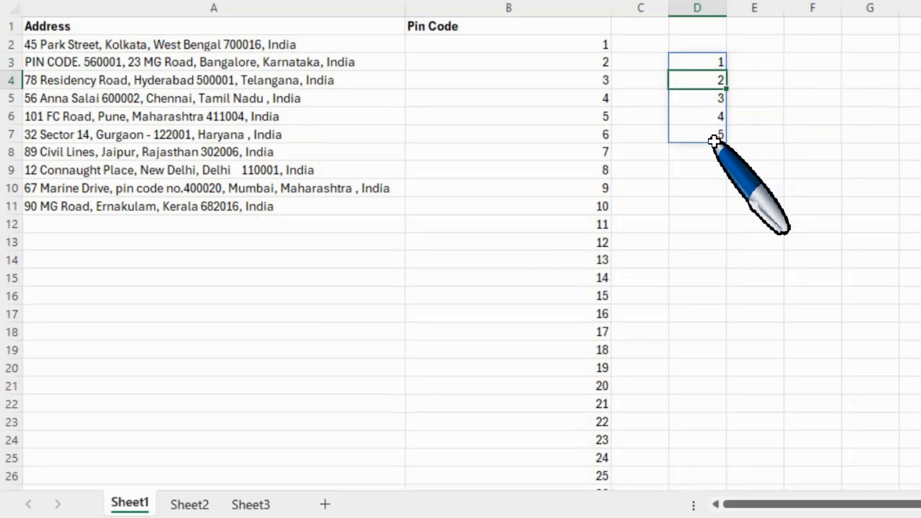
Step: Clear the example number sequence from cells D3 to D7
{"action": "key", "text": "Up"}
{"action": "key", "text": "ctrl+shift+Down"}
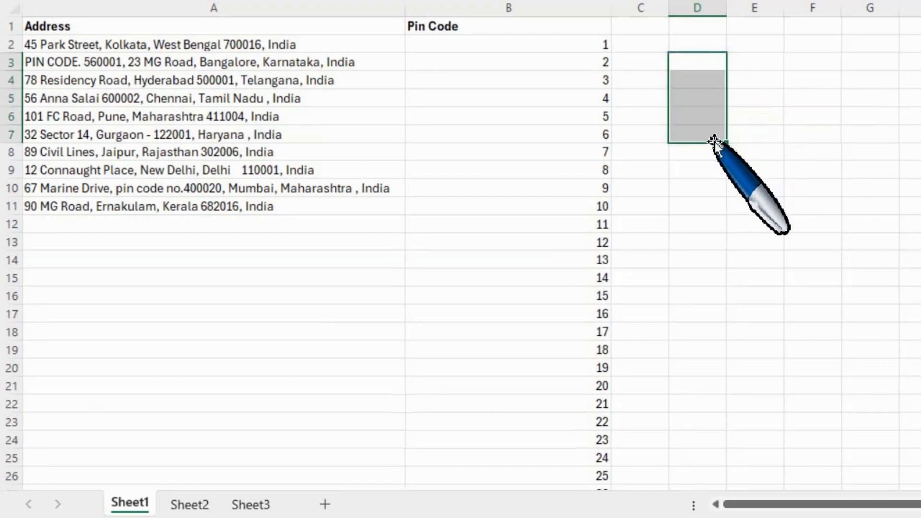
{"action": "key", "text": "Delete"}
Step: Try wrapping the B2 formula in MID as =MID(A2,SEQUENCE(LEN(A2)),6), and undo the change
{"action": "key", "text": "Up"}
{"action": "key", "text": "Left"}
{"action": "key", "text": "Left"}
{"action": "key", "text": "F2"}
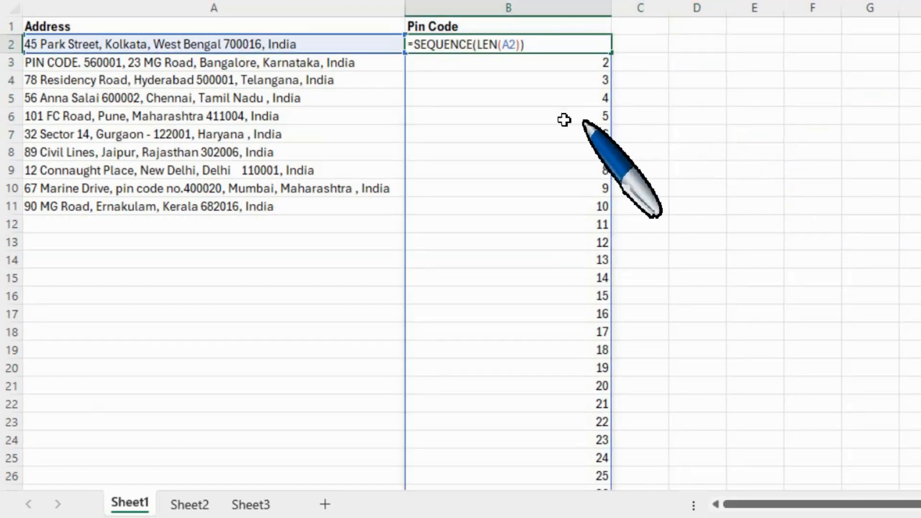
{"action": "left_click", "coordinate": [414, 44]}
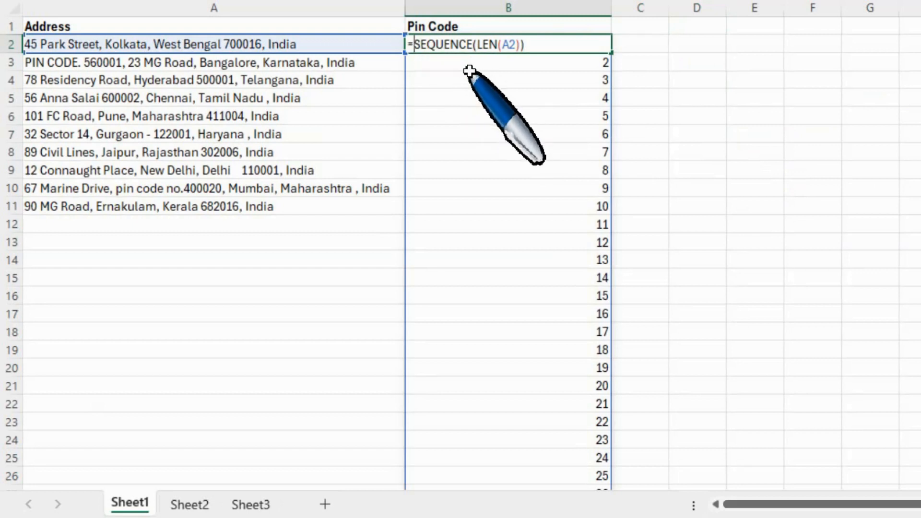
{"action": "type", "text": "mi"}
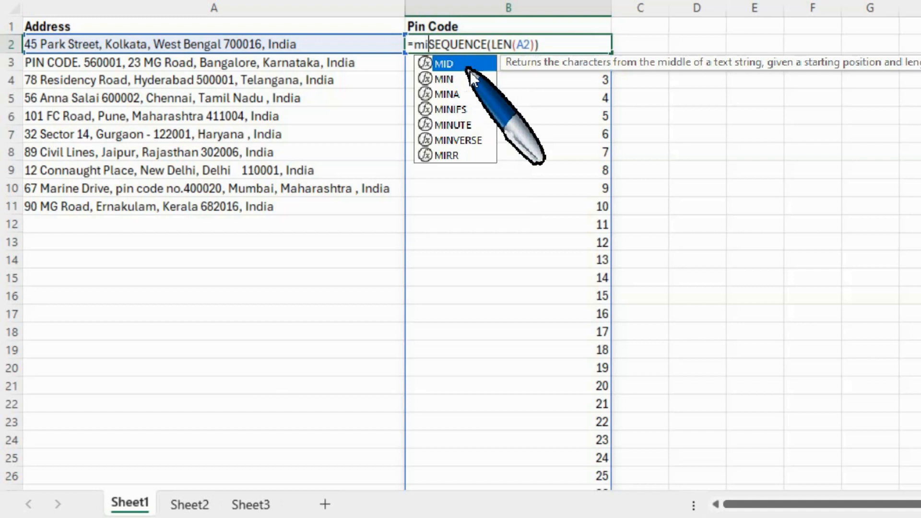
{"action": "key", "text": "Tab"}
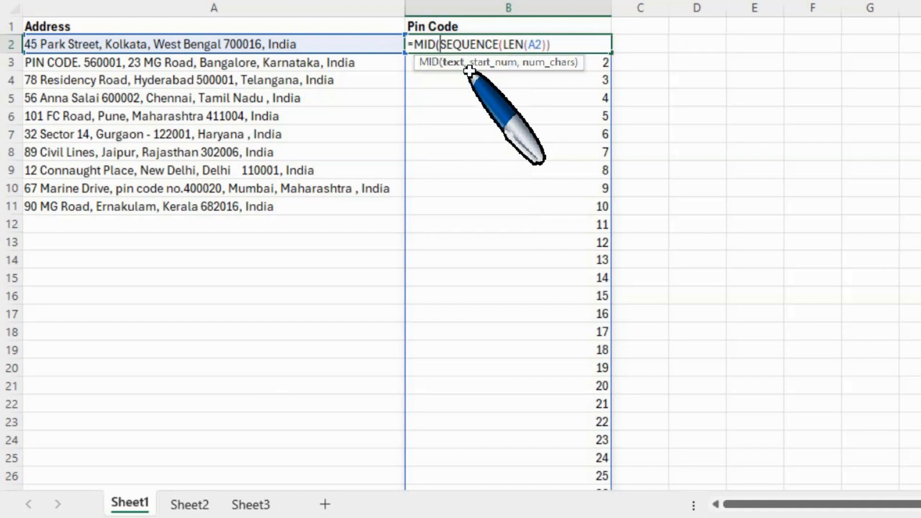
{"action": "left_click", "coordinate": [290, 45]}
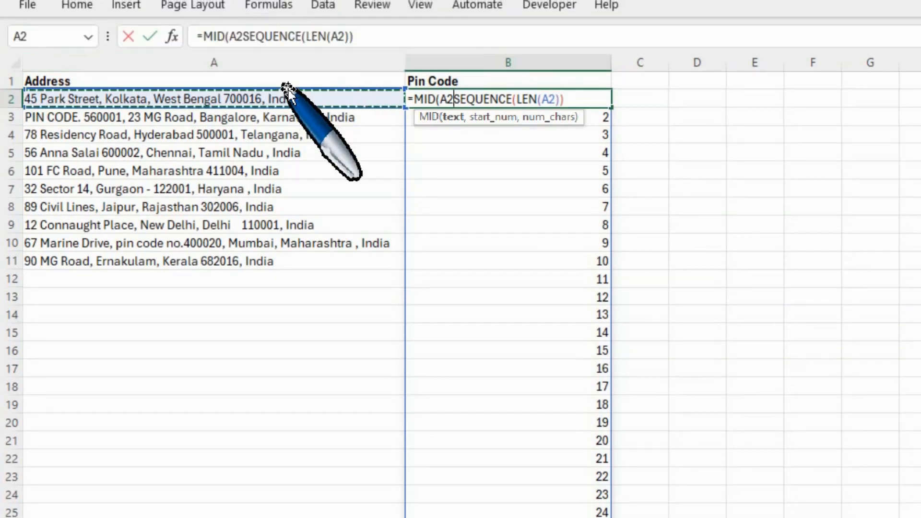
{"action": "type", "text": ","}
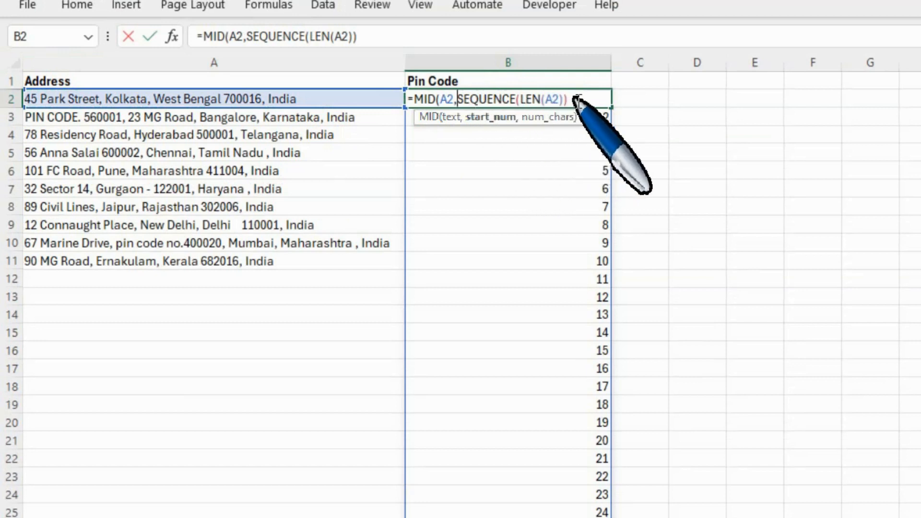
{"action": "type", "text": ",6"}
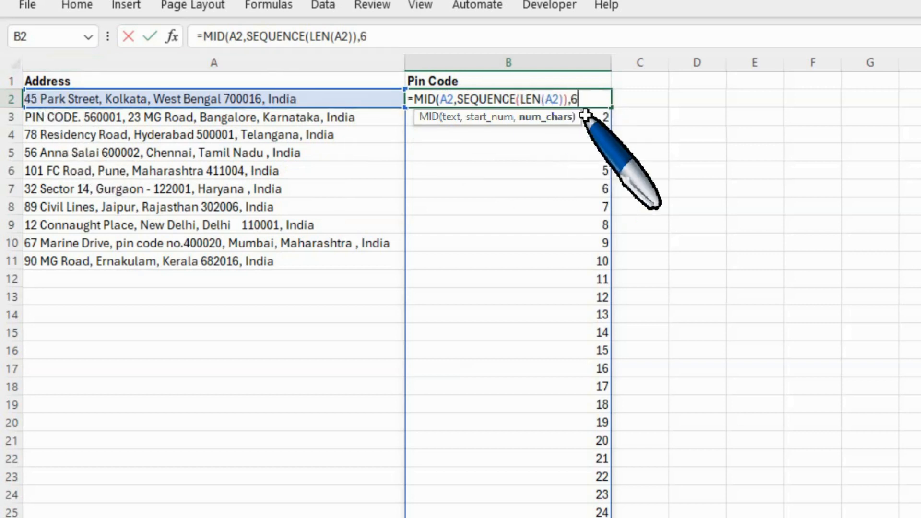
{"action": "type", "text": ")"}
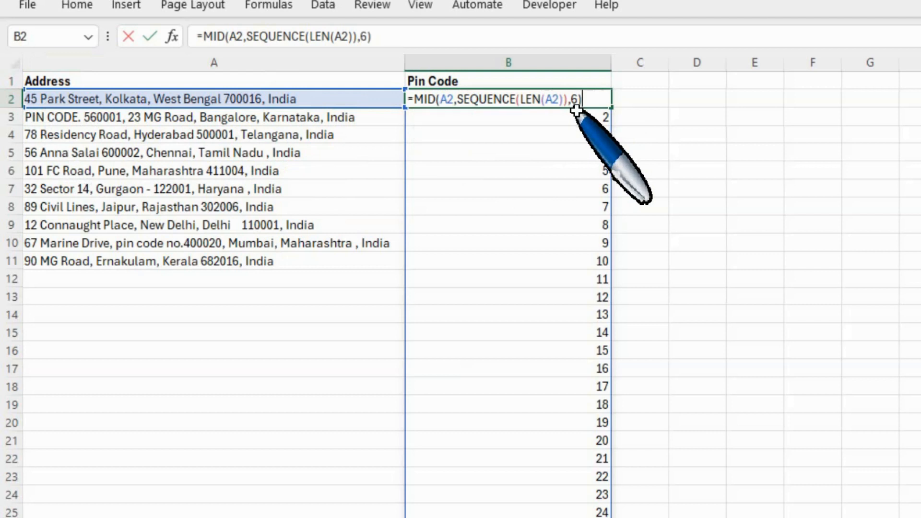
{"action": "key", "text": "Return"}
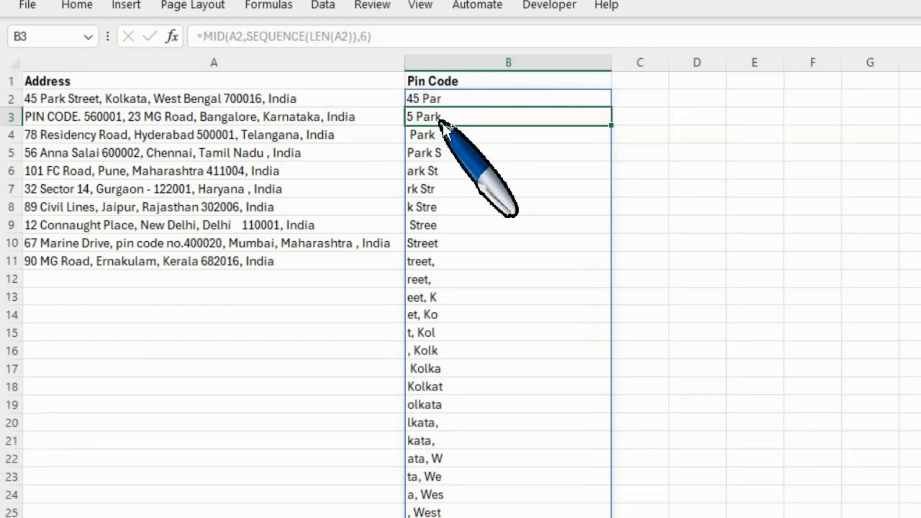
{"action": "key", "text": "ctrl+z"}
Step: Copy the whole spilled number sequence starting at B2 and paste it as values into column C from C2
{"action": "key", "text": "ctrl+shift+Down"}
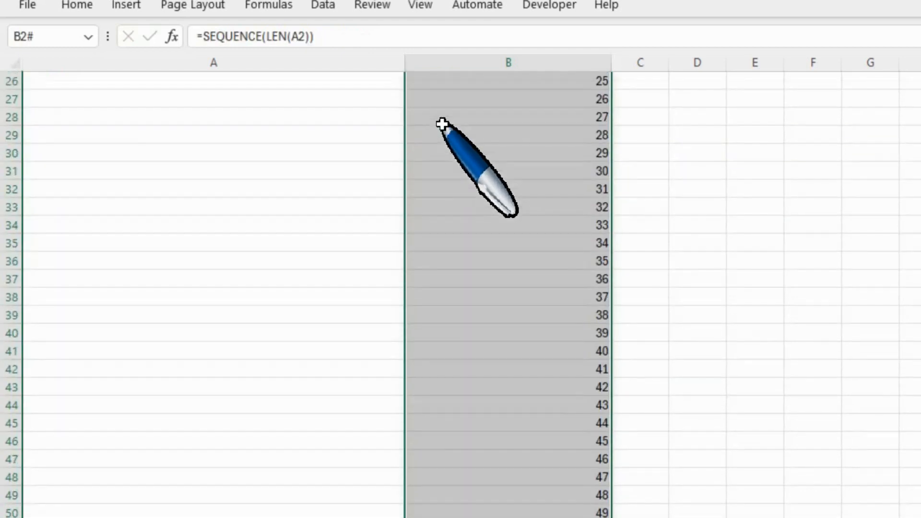
{"action": "key", "text": "ctrl+c"}
{"action": "key", "text": "ctrl+Up"}
{"action": "key", "text": "Down"}
{"action": "key", "text": "Right"}
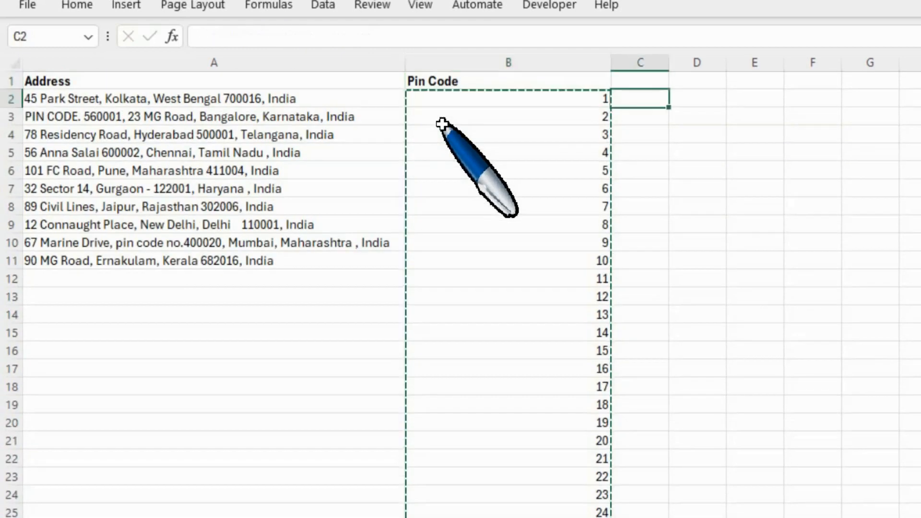
{"action": "key", "text": "alt+e"}
{"action": "key", "text": "s"}
{"action": "key", "text": "v"}
{"action": "key", "text": "Return"}
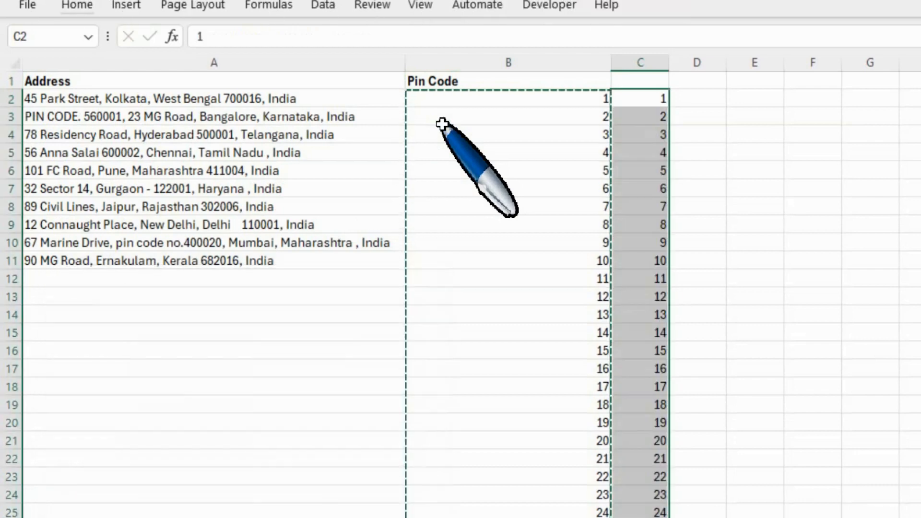
Step: Wrap the SEQUENCE formula in B2 in a MID function so that it reads =MID(A2,SEQUENCE(LEN(A2)),6)
{"action": "key", "text": "Left"}
{"action": "key", "text": "F2"}
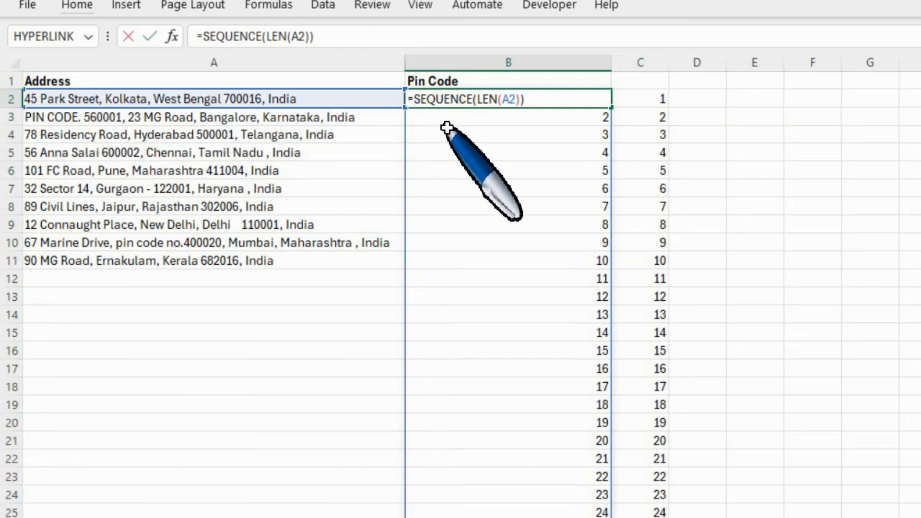
{"action": "type", "text": "mid(a"}
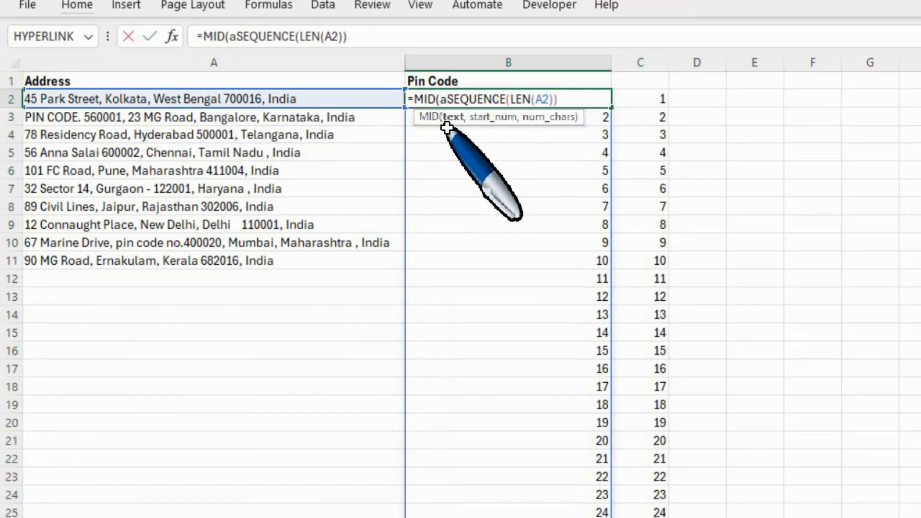
{"action": "type", "text": "1"}
{"action": "key", "text": "BackSpace"}
{"action": "type", "text": "2"}
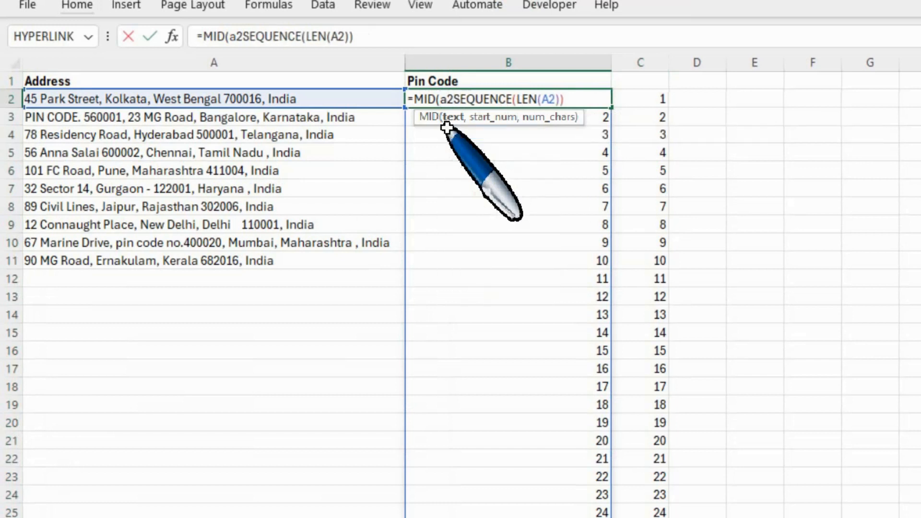
{"action": "type", "text": ","}
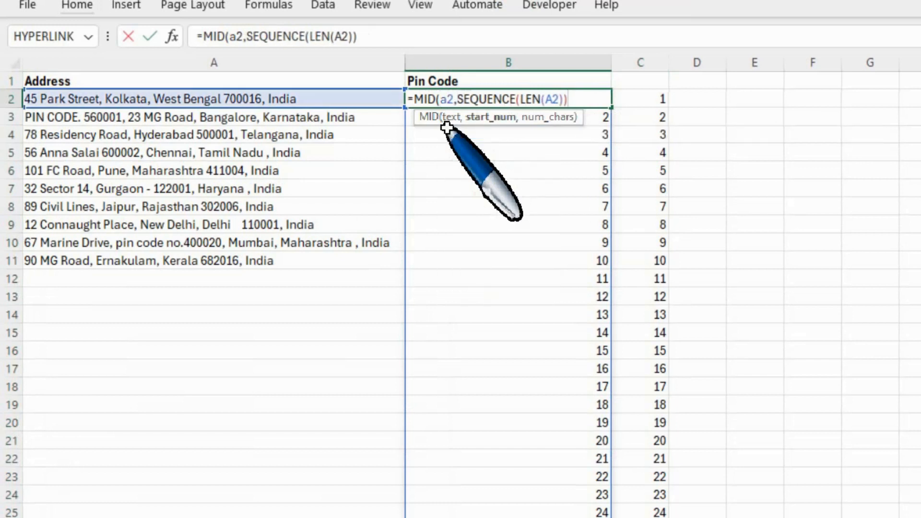
{"action": "type", "text": ",6)"}
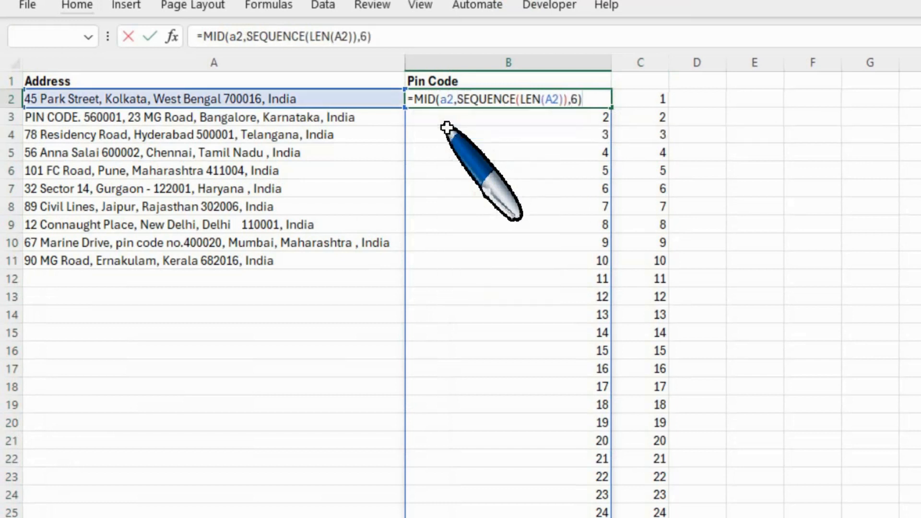
{"action": "key", "text": "Return"}
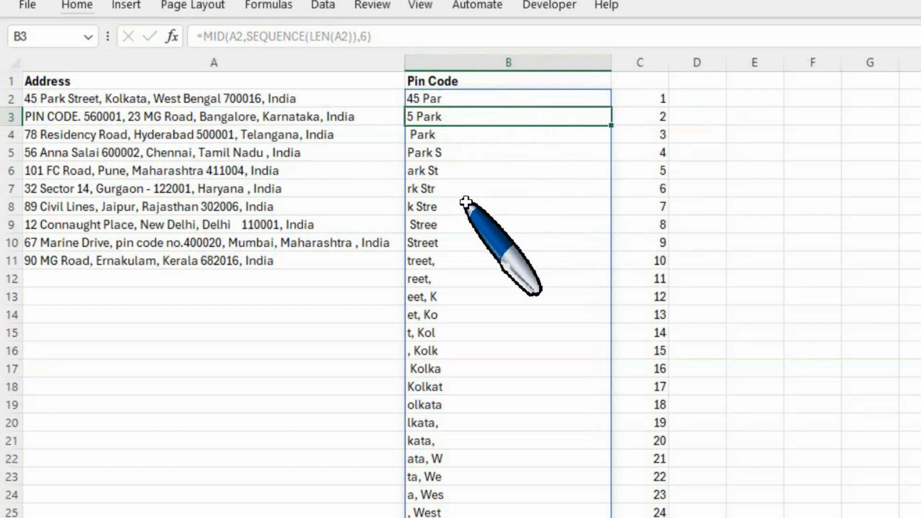
Step: Multiply the MID formula in B2 by 1 so that it reads =MID(A2,SEQUENCE(LEN(A2)),6)*1
{"action": "left_click", "coordinate": [447, 169]}
{"action": "key", "text": "ctrl+Up"}
{"action": "key", "text": "Down"}
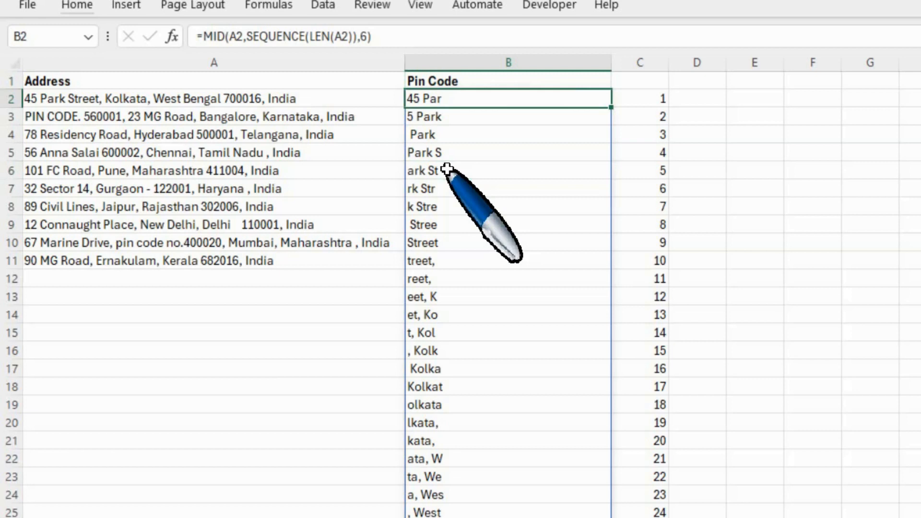
{"action": "key", "text": "F2"}
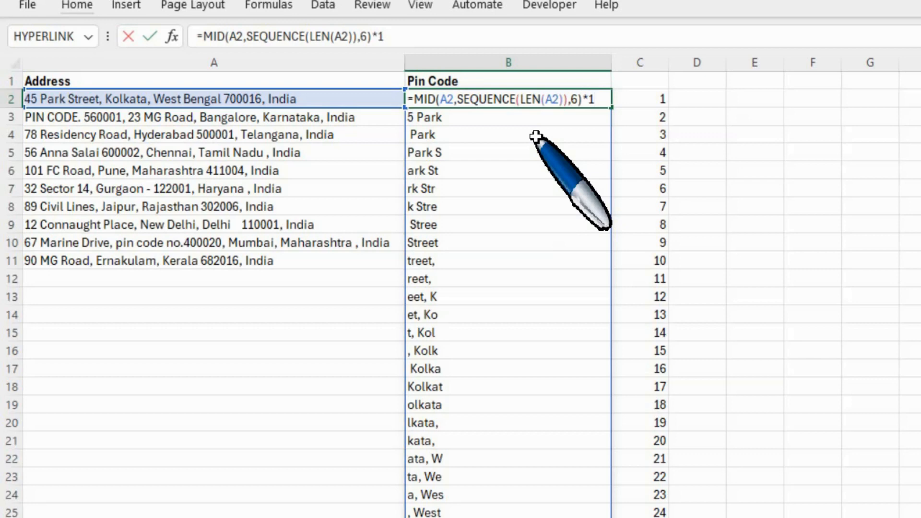
{"action": "key", "text": "Return"}
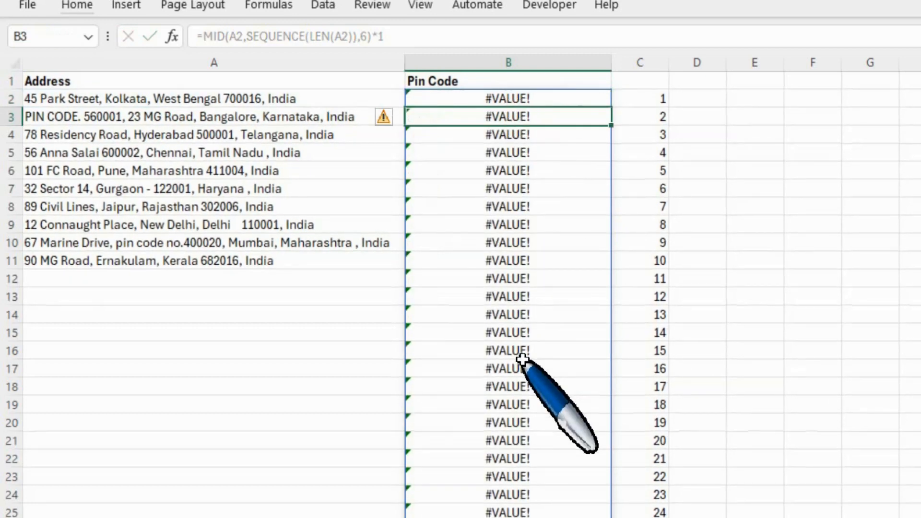
Step: Examine the spilled results down to the end of column B for entries that convert to numbers
{"action": "key", "text": "ctrl+Down"}
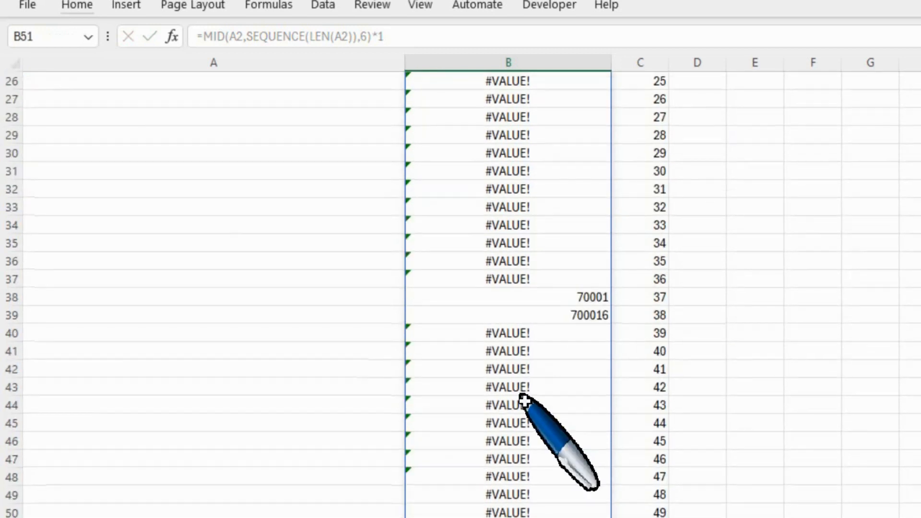
{"action": "key", "text": "Down"}
{"action": "key", "text": "Down"}
{"action": "key", "text": "Down"}
{"action": "key", "text": "Down"}
{"action": "key", "text": "Down"}
{"action": "key", "text": "Down"}
{"action": "key", "text": "Down"}
{"action": "key", "text": "Down"}
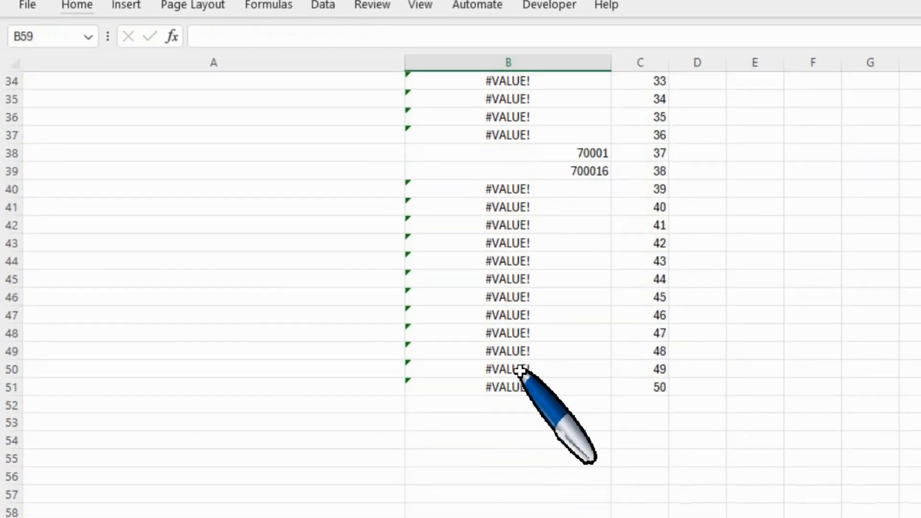
{"action": "left_click", "coordinate": [599, 158]}
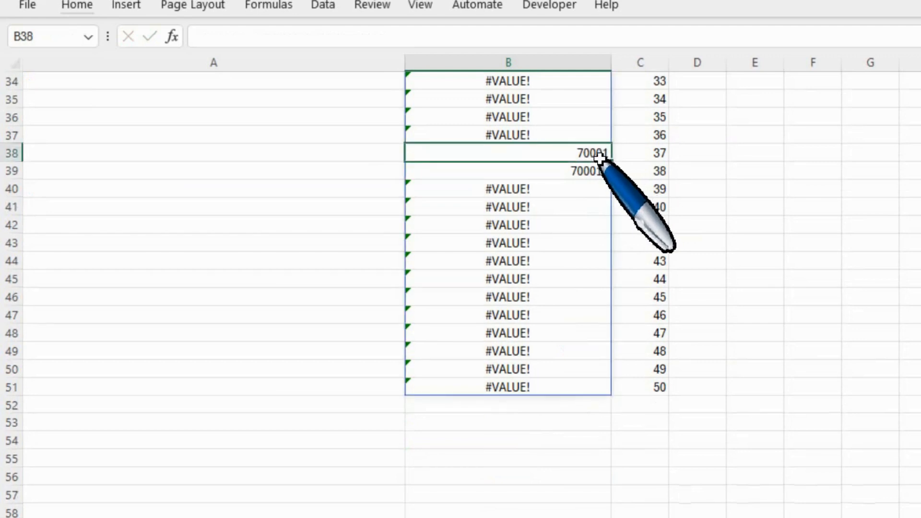
{"action": "right_click", "coordinate": [599, 157]}
{"action": "key", "text": "Escape"}
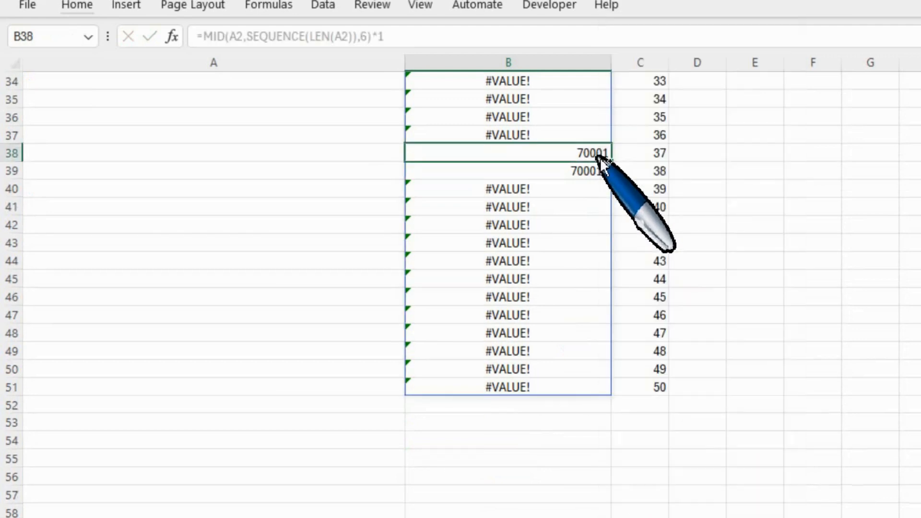
Step: Undo the multiplication by 1 in the B2 formula
{"action": "key", "text": "ctrl+Up"}
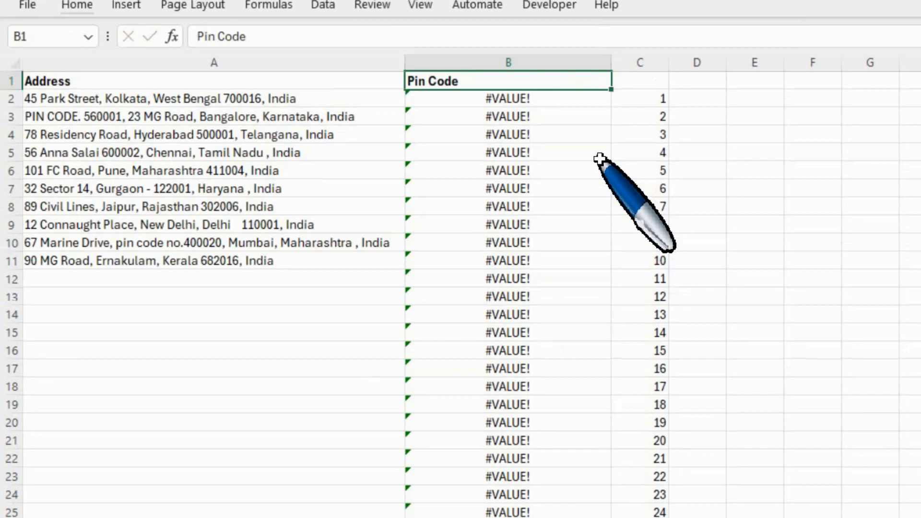
{"action": "left_click", "coordinate": [534, 98]}
{"action": "key", "text": "ctrl+z"}
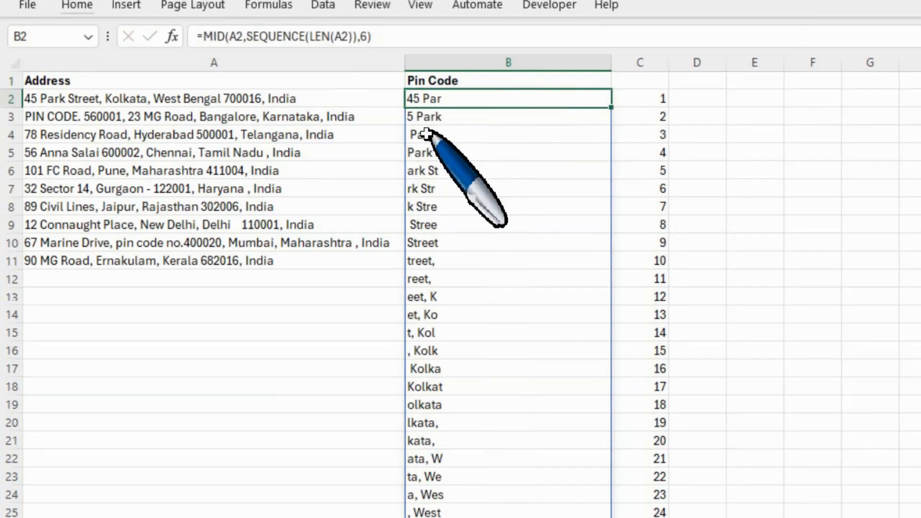
Step: Enter the test formula =B2*1 in cell D2
{"action": "left_click", "coordinate": [701, 102]}
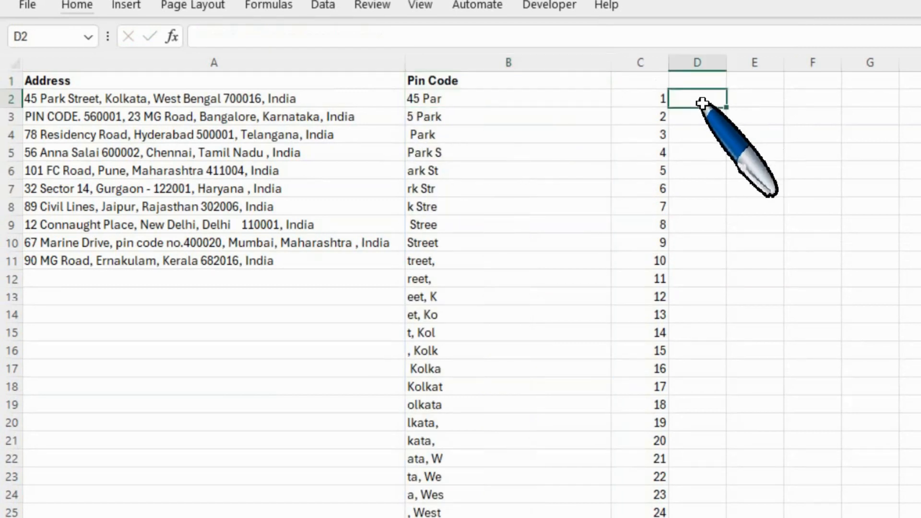
{"action": "type", "text": "="}
{"action": "key", "text": "Left"}
{"action": "key", "text": "Left"}
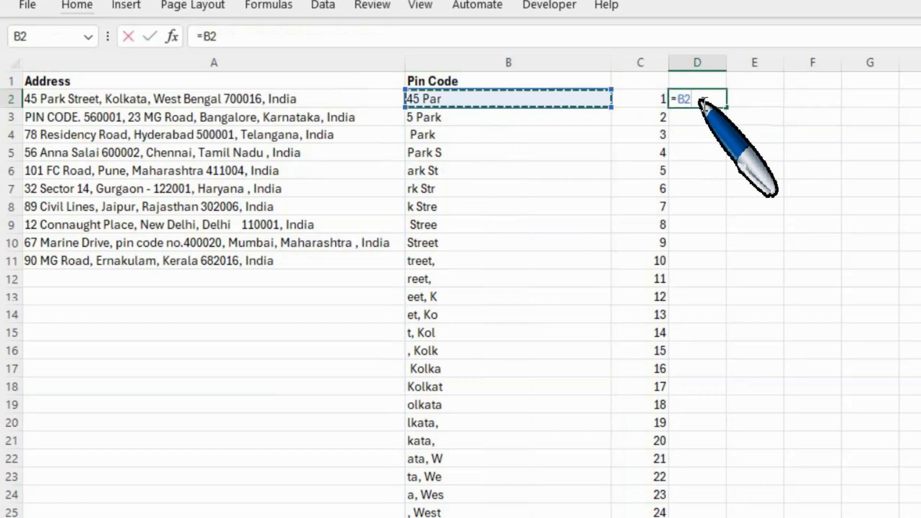
{"action": "key", "text": "Left"}
{"action": "key", "text": "Right"}
{"action": "type", "text": "*1"}
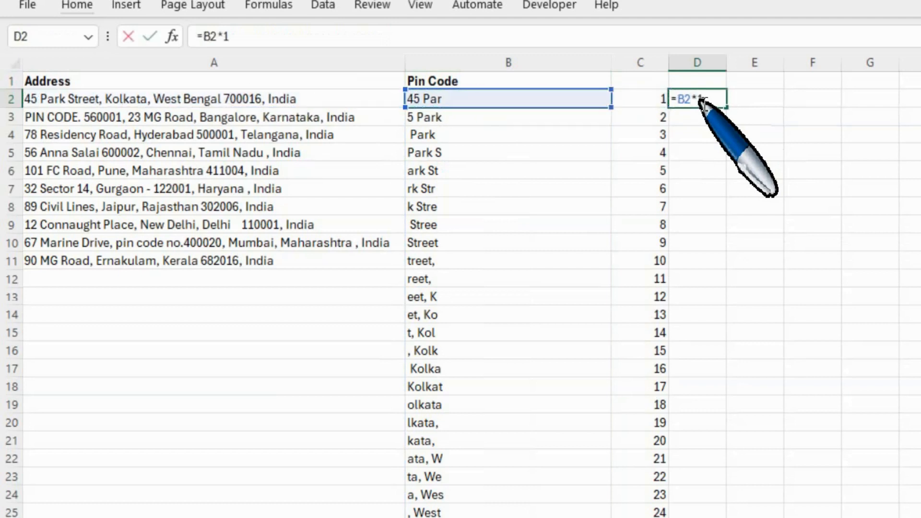
{"action": "key", "text": "Return"}
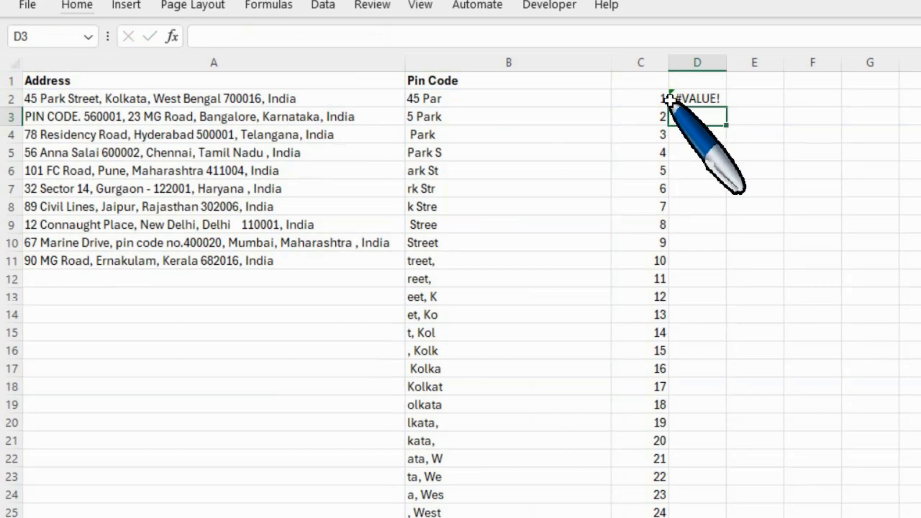
Step: Try the value 1 in B2 to test the D2 multiplication, and undo both the B2 entry and the D2 formula
{"action": "left_click", "coordinate": [466, 94]}
{"action": "type", "text": "1"}
{"action": "key", "text": "Return"}
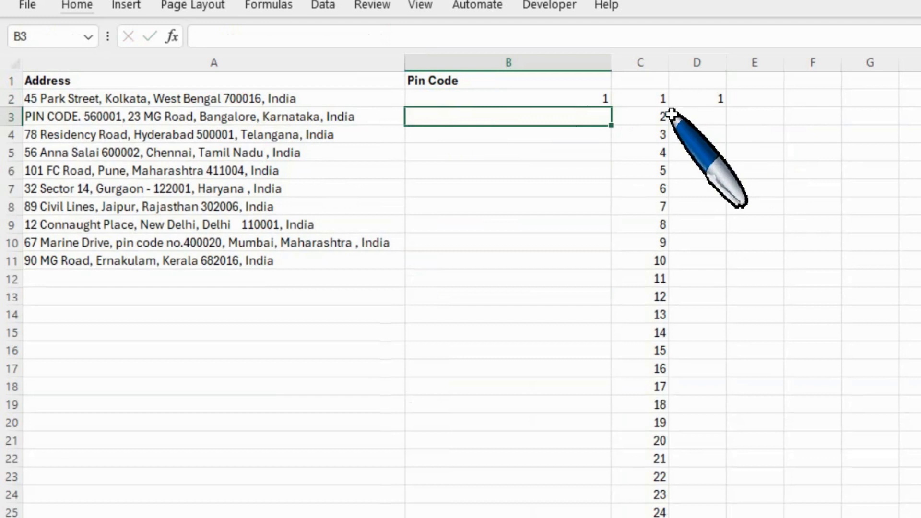
{"action": "key", "text": "ctrl+z"}
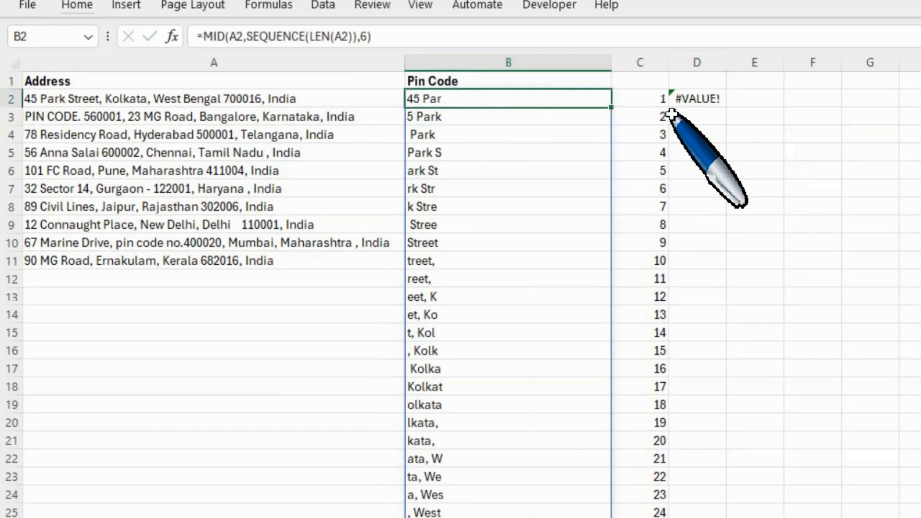
{"action": "key", "text": "ctrl+z"}
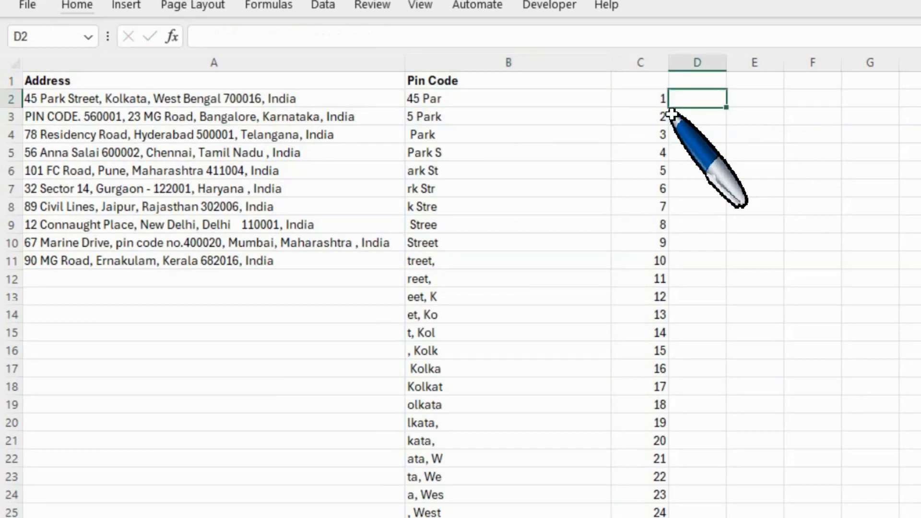
Step: Multiply the MID result in the B2 formula by 1 to convert the six-character pieces to numbers
{"action": "key", "text": "Left"}
{"action": "key", "text": "Left"}
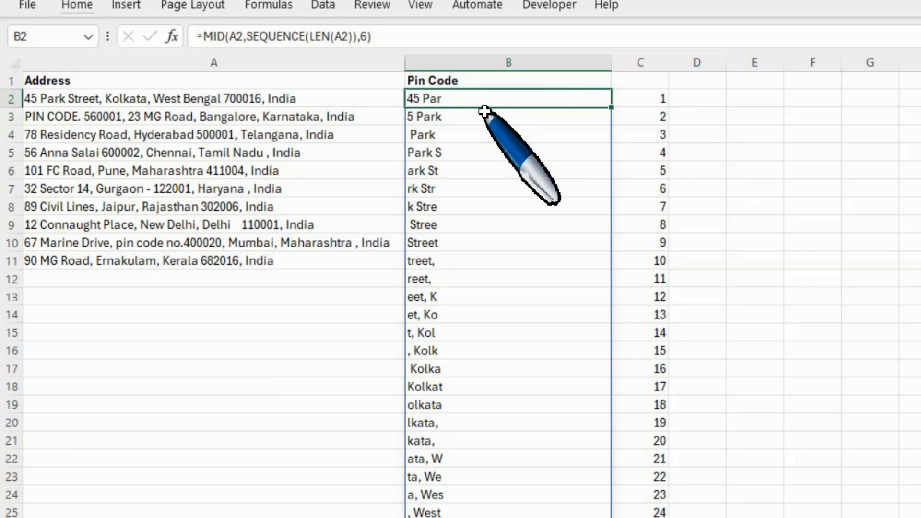
{"action": "key", "text": "F2"}
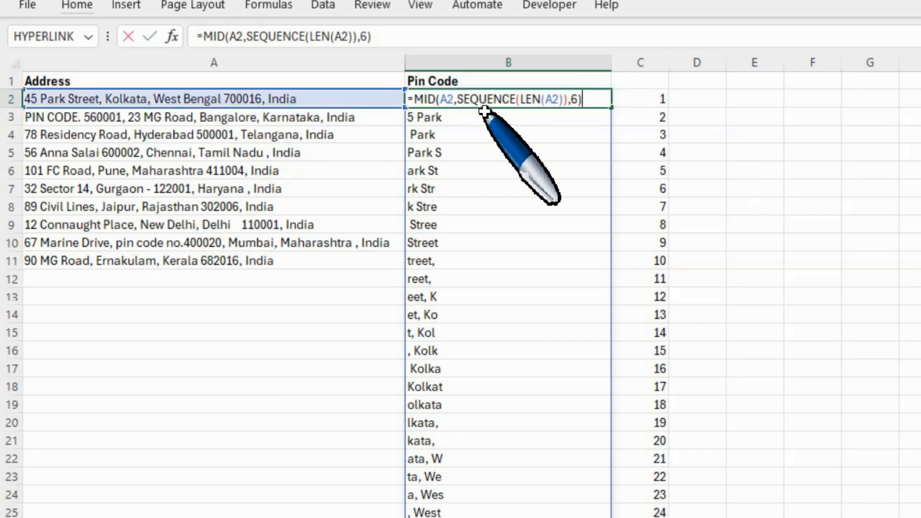
{"action": "key", "text": "Return"}
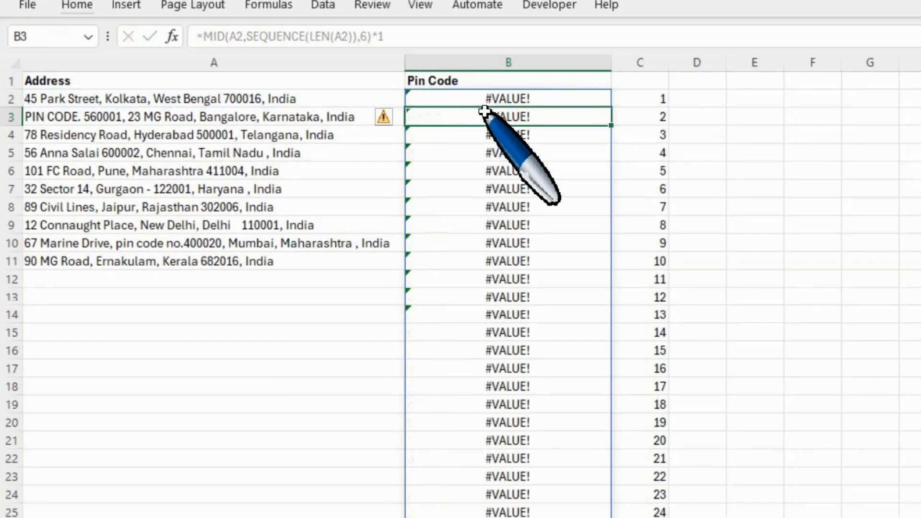
Step: Wrap the B2 formula in IFERROR with empty text as the fallback: =IFERROR(MID(A2,SEQUENCE(LEN(A2)),6)*1,"")
{"action": "key", "text": "Up"}
{"action": "key", "text": "F2"}
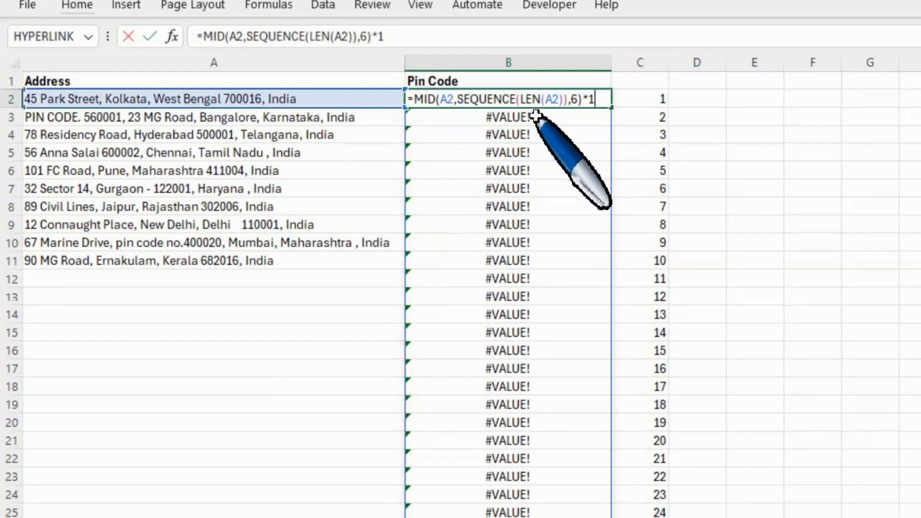
{"action": "left_click", "coordinate": [211, 37]}
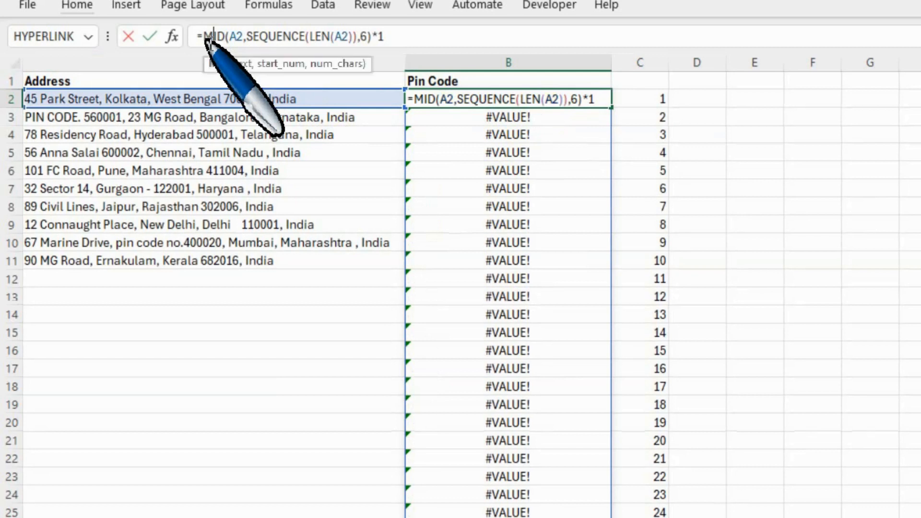
{"action": "type", "text": "if"}
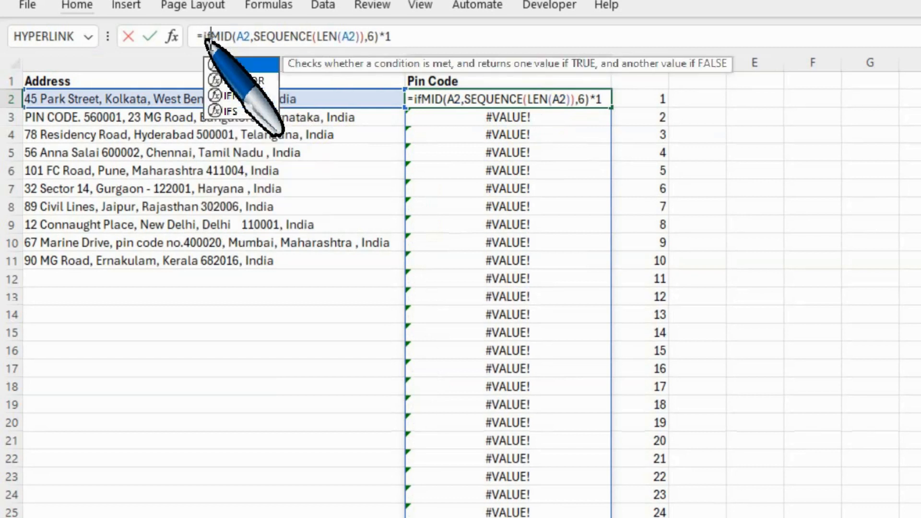
{"action": "key", "text": "Down"}
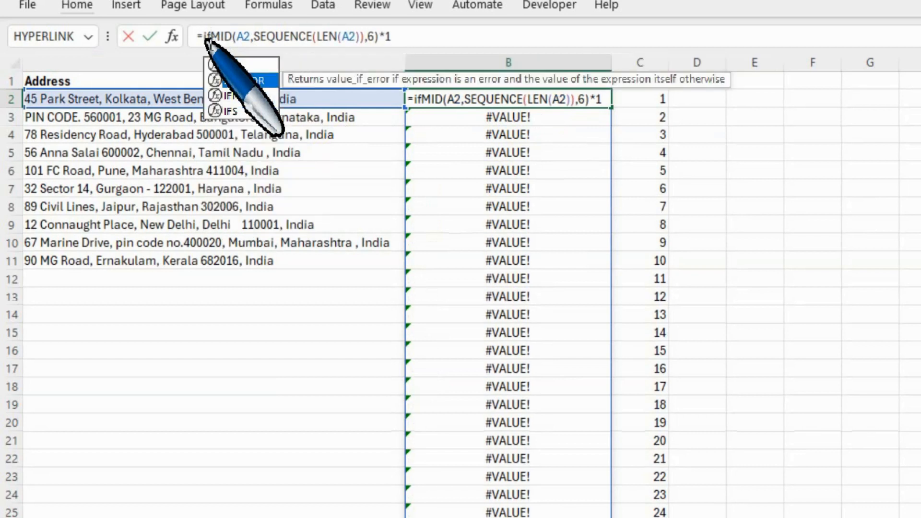
{"action": "double_click", "coordinate": [249, 86]}
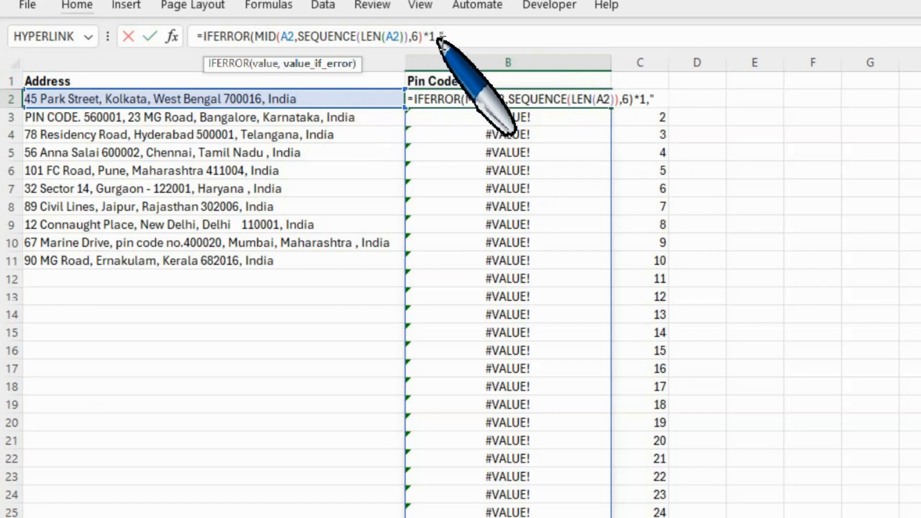
{"action": "type", "text": ")"}
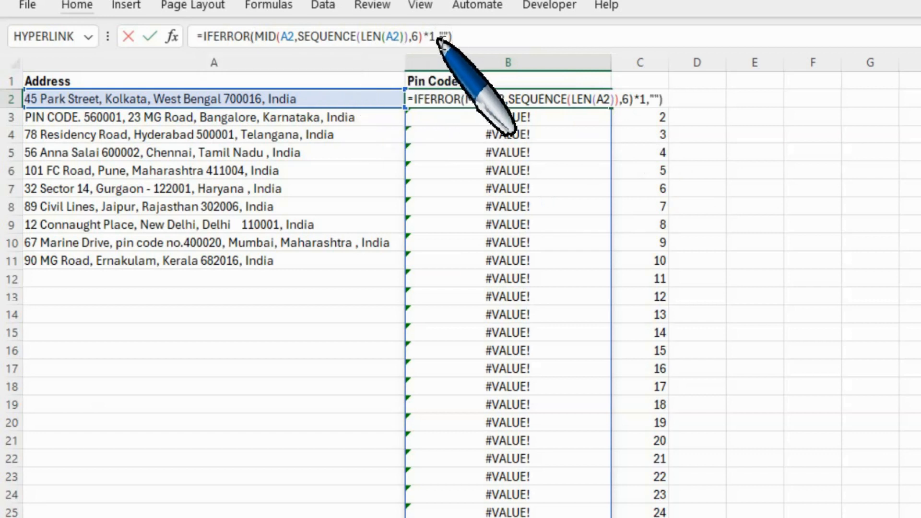
{"action": "key", "text": "Return"}
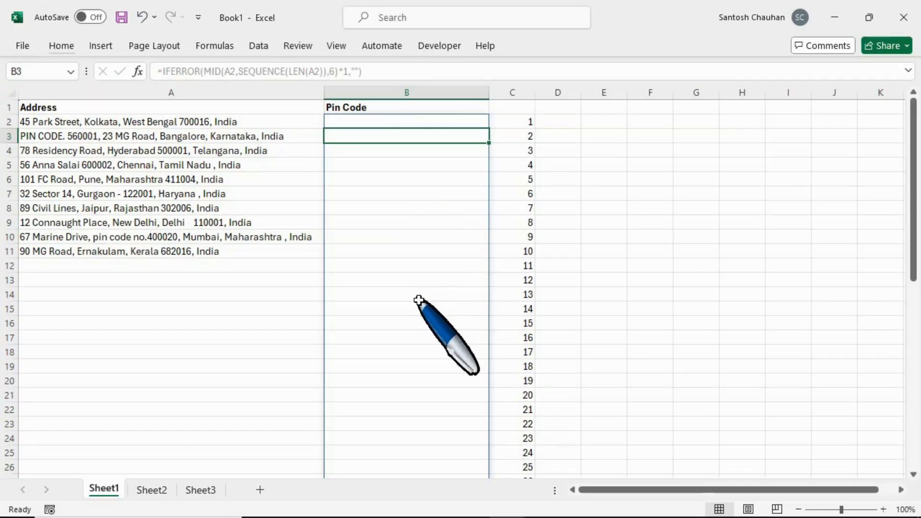
Step: Wrap the B2 formula in MAX to return only the largest number: =MAX(IFERROR(MID(A2,SEQUENCE(LEN(A2)),6)*1,""))
{"action": "scroll", "coordinate": [525, 326], "scroll_direction": "down", "scroll_amount": 3}
{"action": "scroll", "coordinate": [419, 301], "scroll_direction": "down", "scroll_amount": 6}
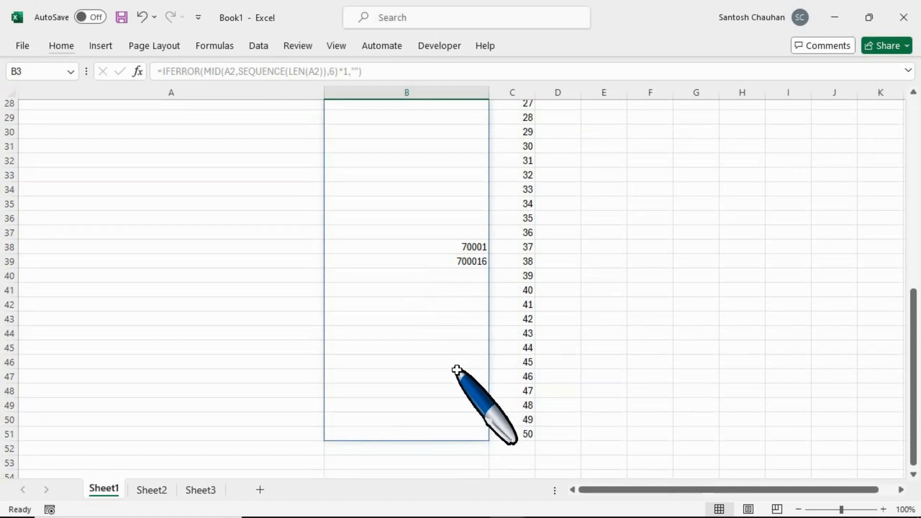
{"action": "scroll", "coordinate": [457, 370], "scroll_direction": "up", "scroll_amount": 9}
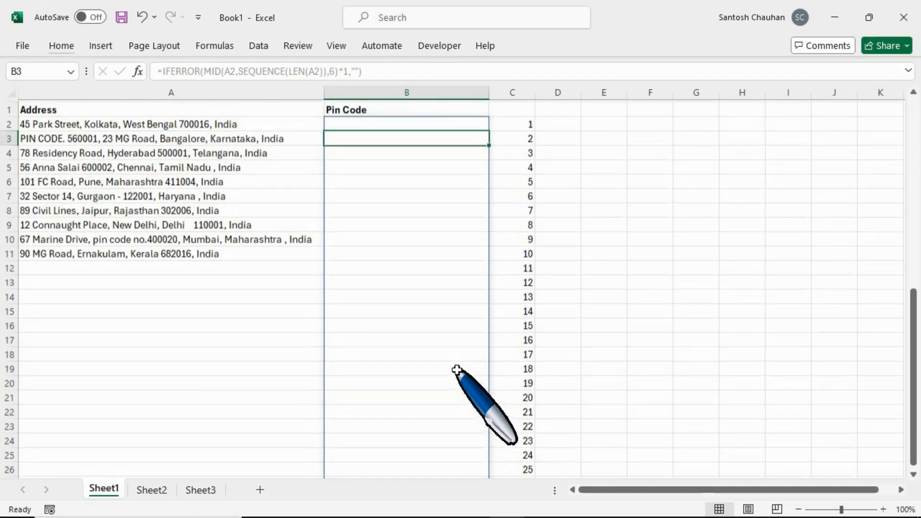
{"action": "left_click", "coordinate": [370, 121]}
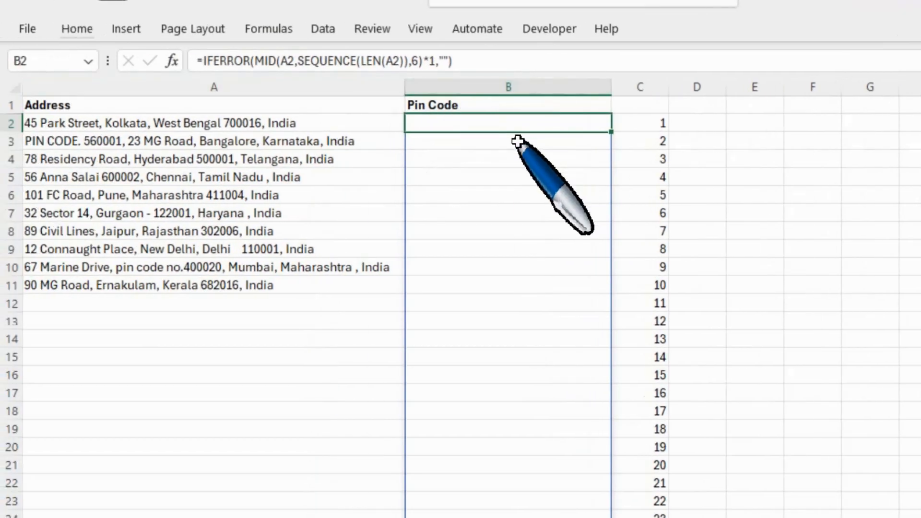
{"action": "key", "text": "F2"}
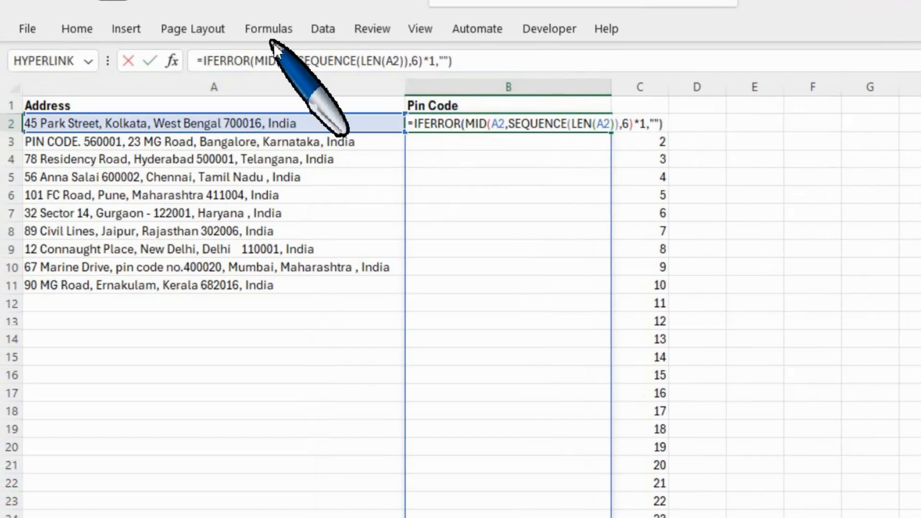
{"action": "left_click", "coordinate": [204, 61]}
{"action": "type", "text": "max"}
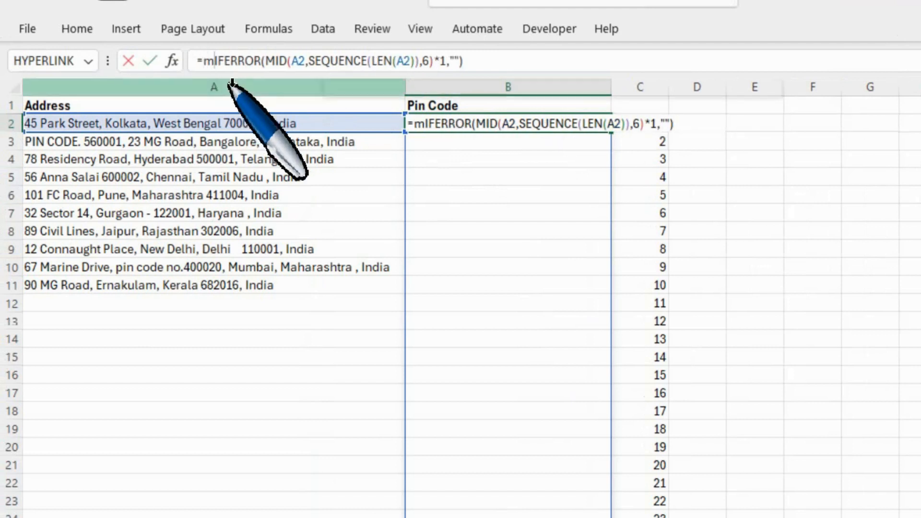
{"action": "key", "text": "Tab"}
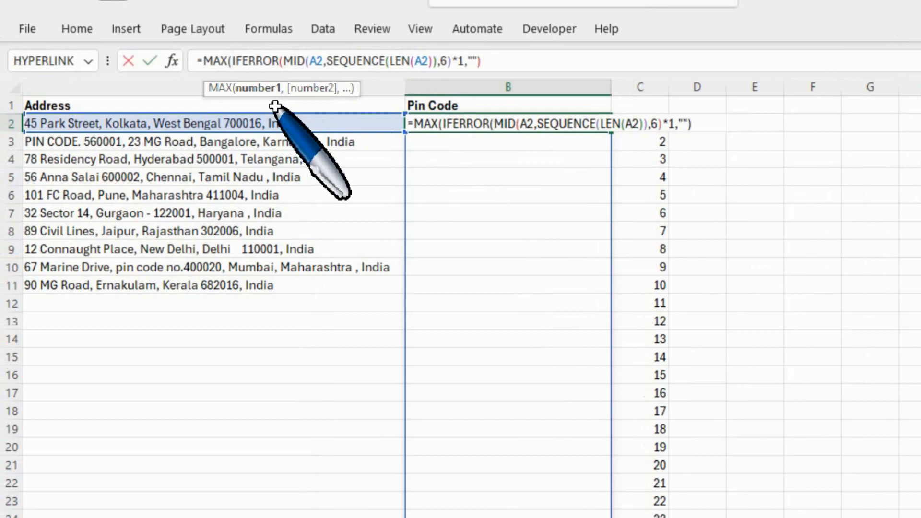
{"action": "left_click", "coordinate": [496, 61]}
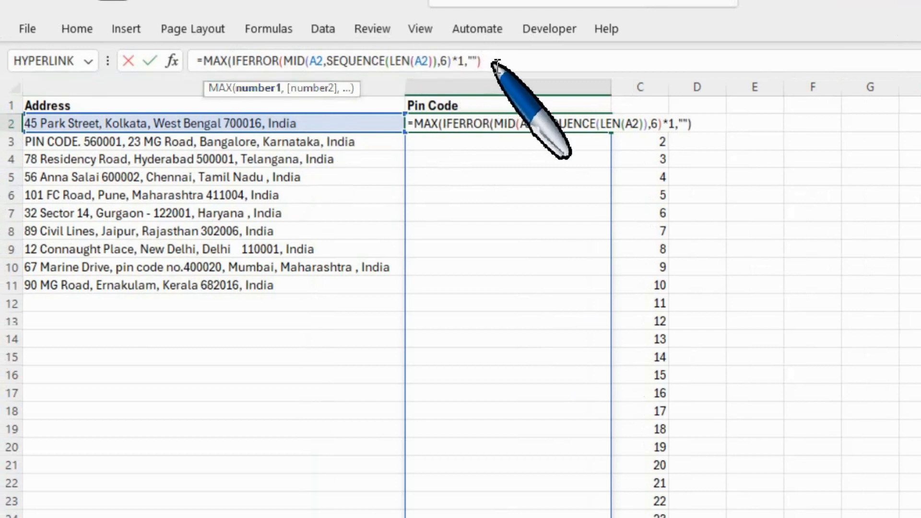
{"action": "type", "text": ")"}
{"action": "key", "text": "Return"}
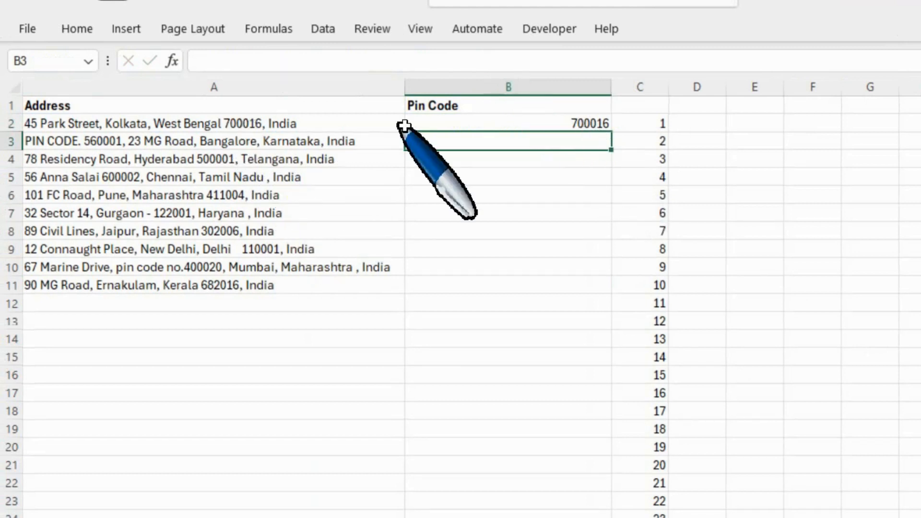
Step: Copy the pin code formula from B2 into B3:B11 for the remaining addresses
{"action": "left_click", "coordinate": [589, 123]}
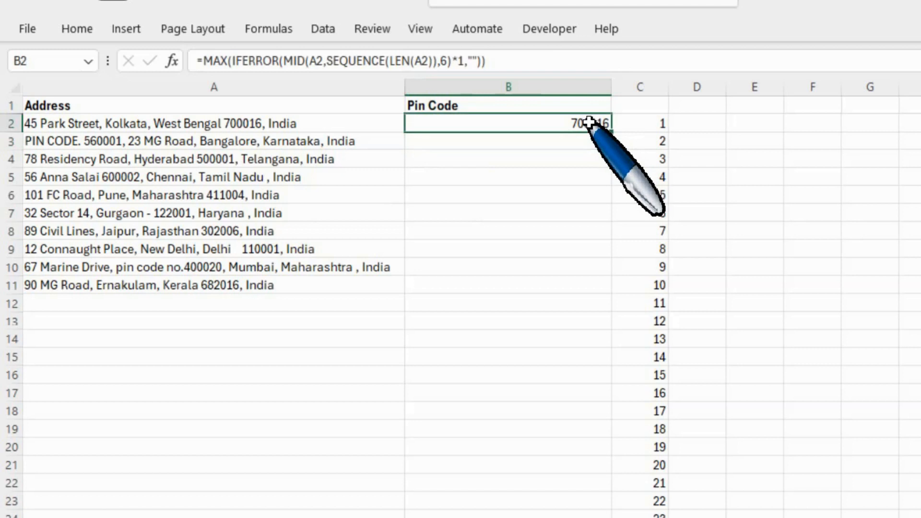
{"action": "key", "text": "ctrl+c"}
{"action": "key", "text": "Down"}
{"action": "key", "text": "shift+Down"}
{"action": "key", "text": "shift+Down"}
{"action": "key", "text": "shift+Down"}
{"action": "key", "text": "shift+Down"}
{"action": "key", "text": "shift+Down"}
{"action": "key", "text": "shift+Down"}
{"action": "key", "text": "shift+Down"}
{"action": "key", "text": "shift+Down"}
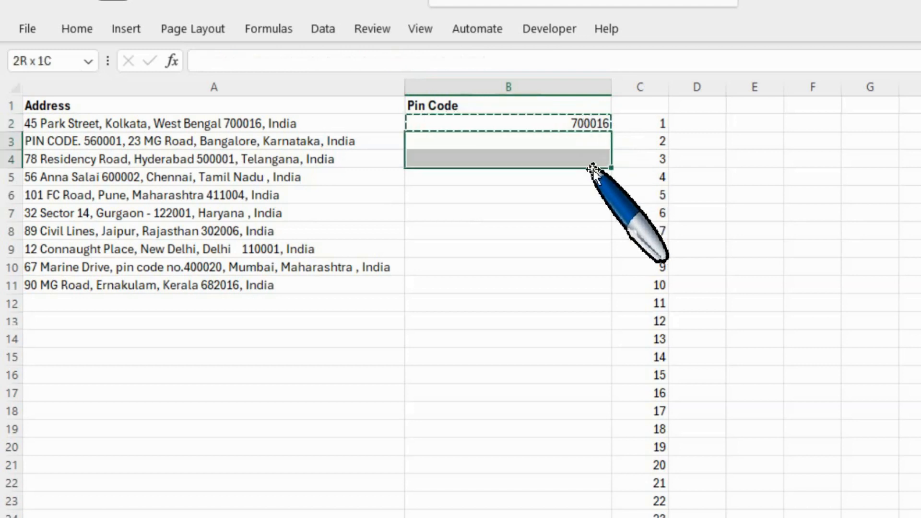
{"action": "key", "text": "ctrl+v"}
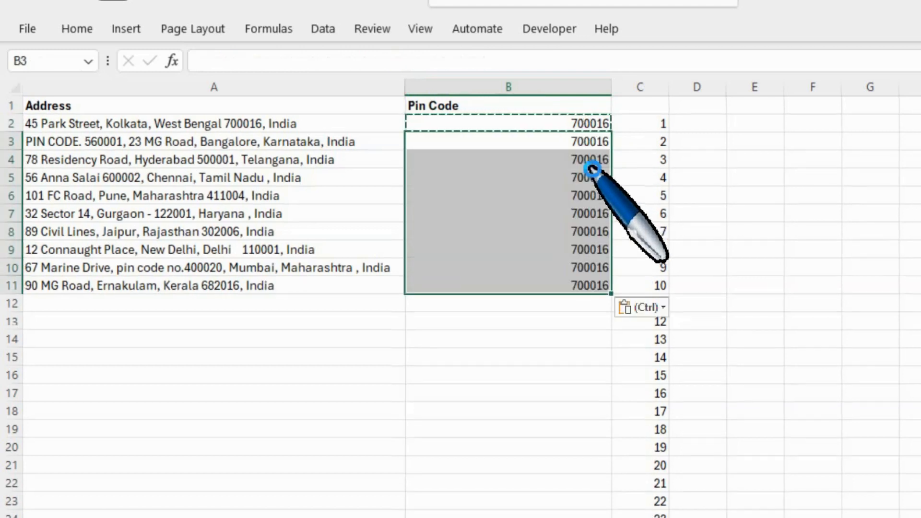
{"action": "key", "text": "Escape"}
{"action": "key", "text": "Up"}
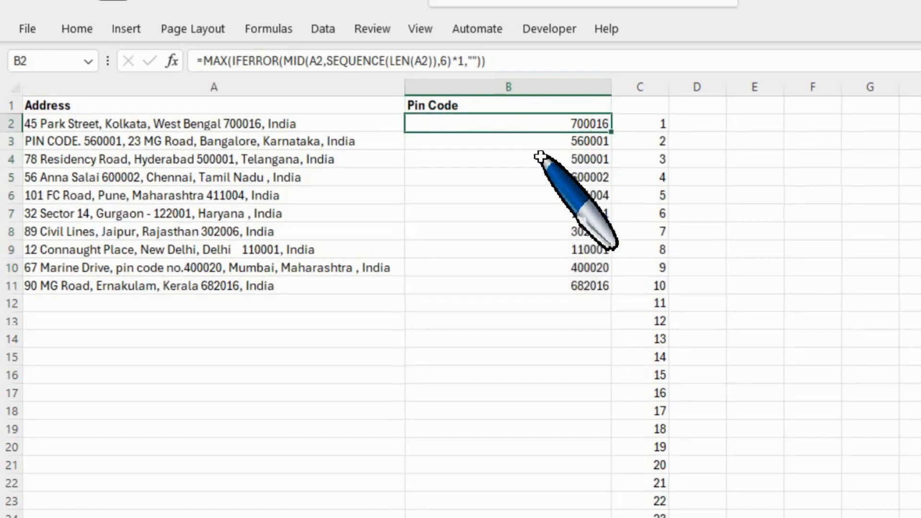
{"action": "left_click", "coordinate": [535, 138]}
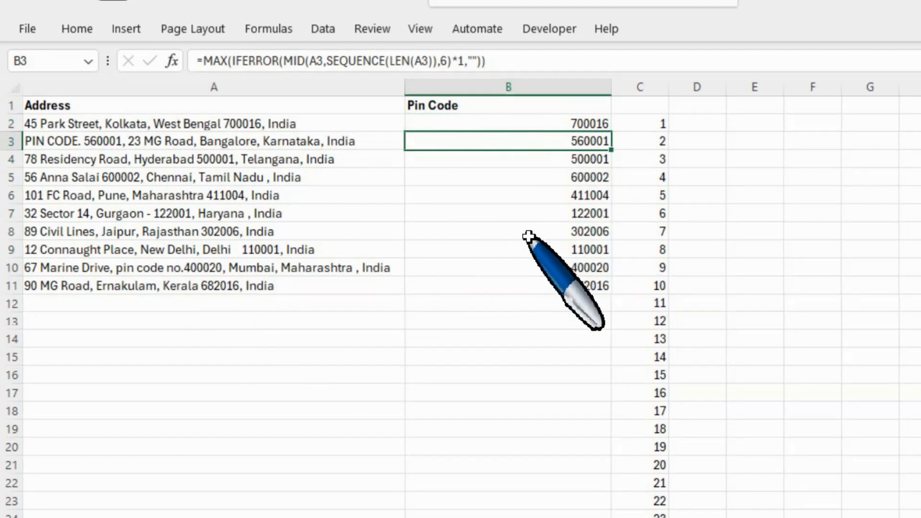
Step: Delete the helper number sequence in column C from C2 down
{"action": "left_click", "coordinate": [642, 124]}
{"action": "key", "text": "ctrl+shift+Down"}
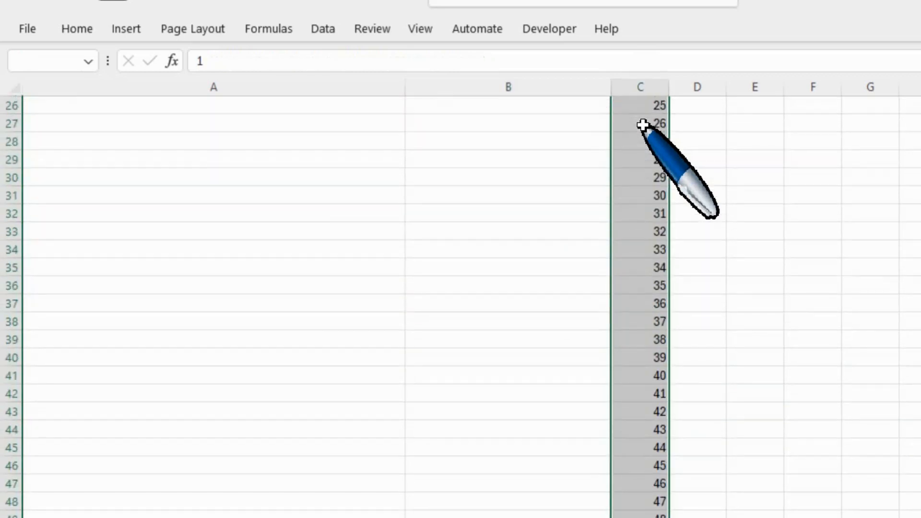
{"action": "key", "text": "Delete"}
{"action": "key", "text": "Up"}
{"action": "key", "text": "Down"}
{"action": "key", "text": "Left"}
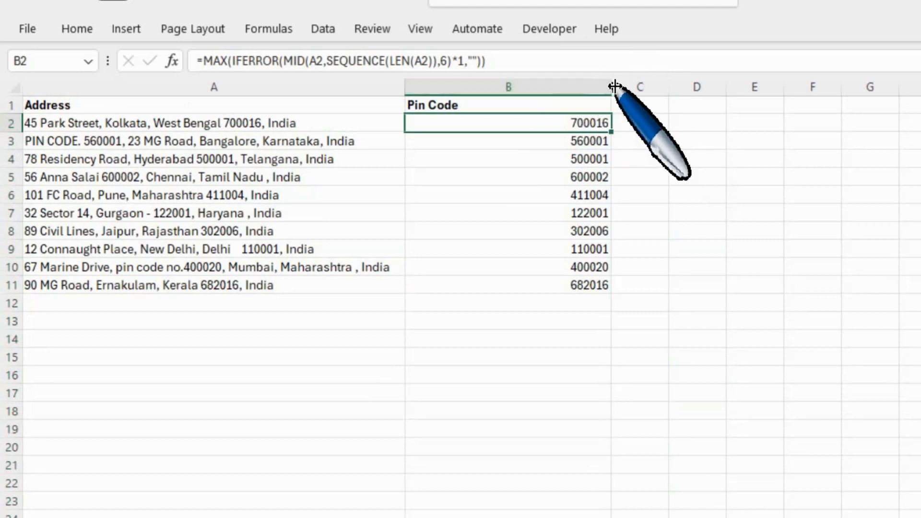
Step: Narrow column B to roughly the width of the Pin Code heading and select cell C2
{"action": "left_click_drag", "start_coordinate": [615, 86], "coordinate": [485, 87]}
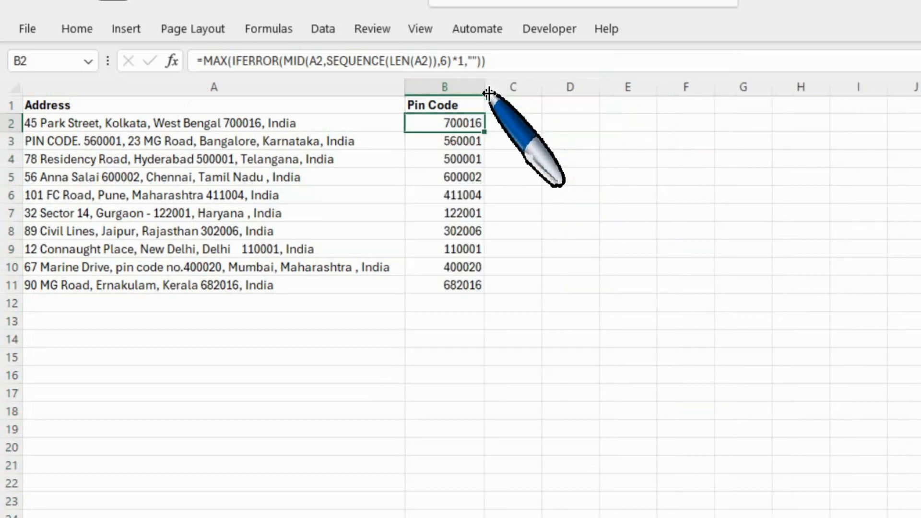
{"action": "left_click", "coordinate": [531, 139]}
{"action": "left_click", "coordinate": [502, 123]}
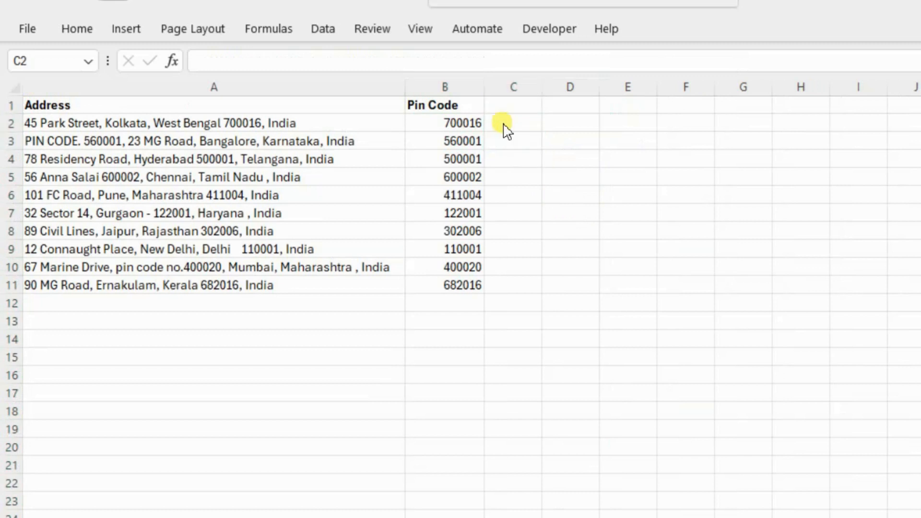
{"action": "left_click", "coordinate": [502, 124]}
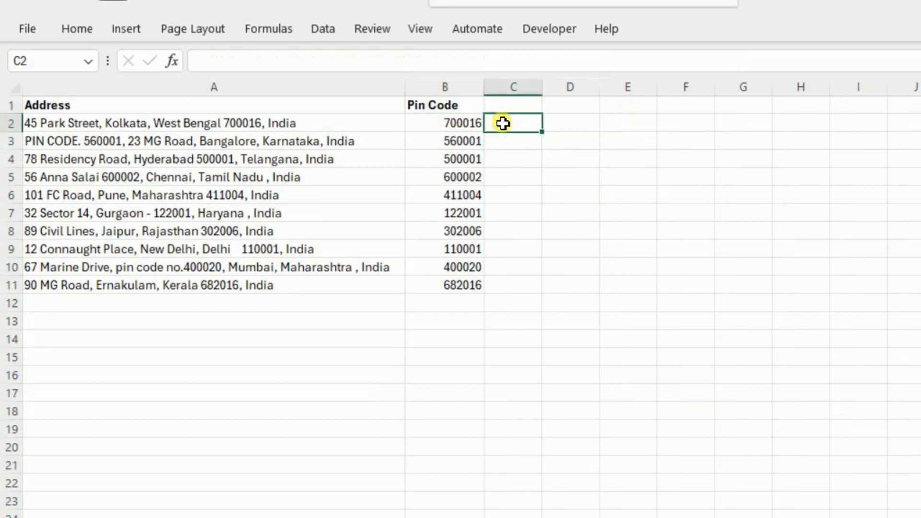